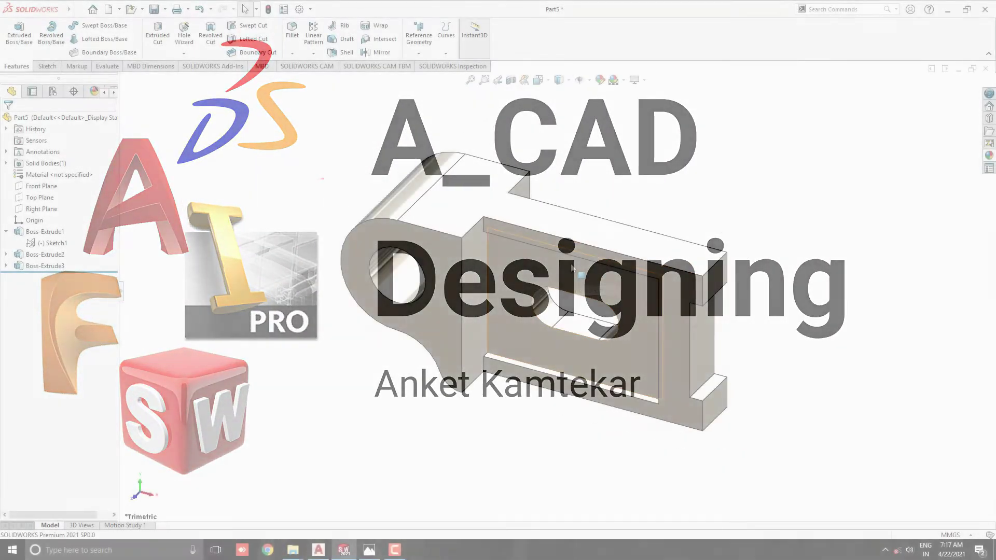
Step: Orbit the finished bracket to view it from below, showing the boss and slot
mouse_move(494, 292)
middle_down()
mouse_move(650, 297)
mouse_move(687, 225)
mouse_move(644, 242)
mouse_move(500, 246)
mouse_move(326, 284)
middle_up()
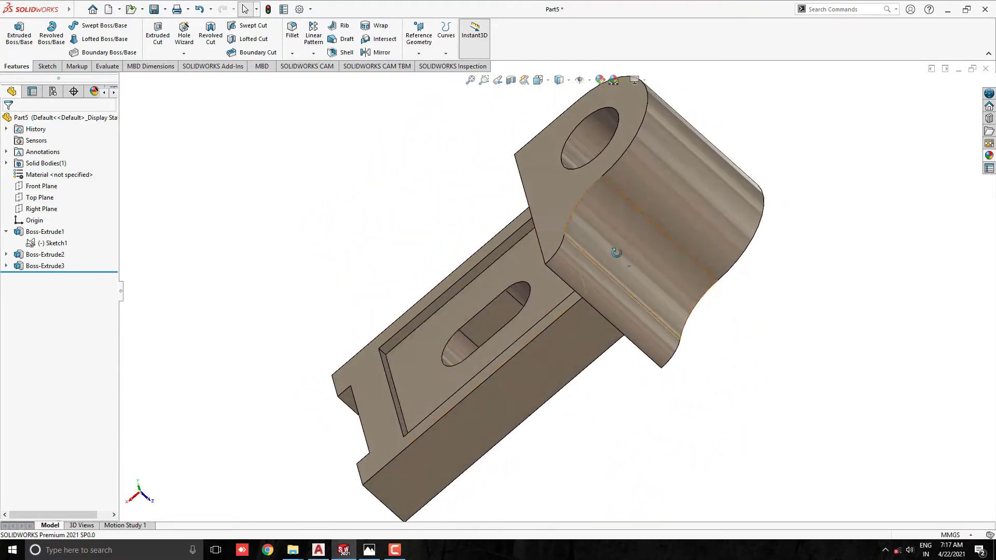
mouse_move(615, 251)
middle_down()
mouse_move(498, 278)
mouse_move(249, 299)
middle_up()
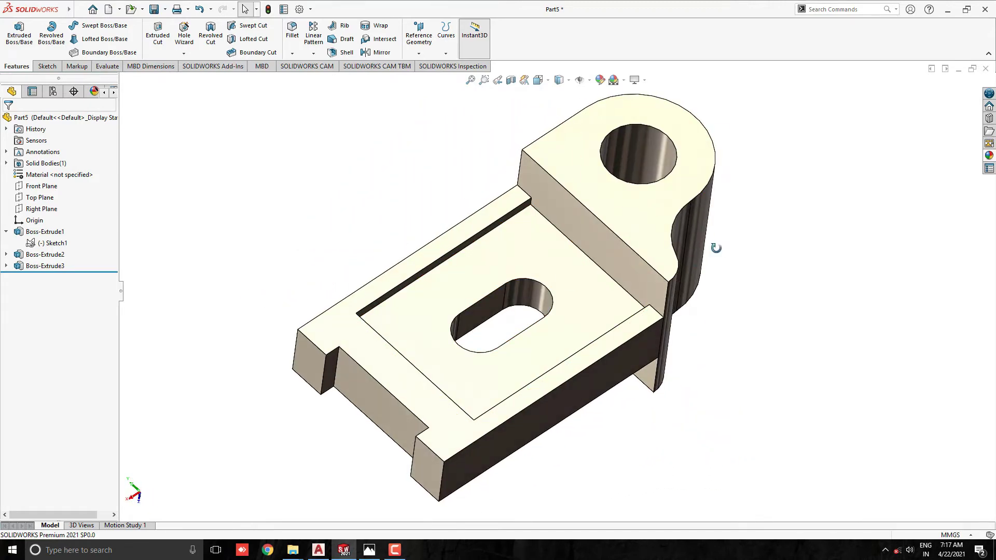
middle_drag(719, 250, 643, 263)
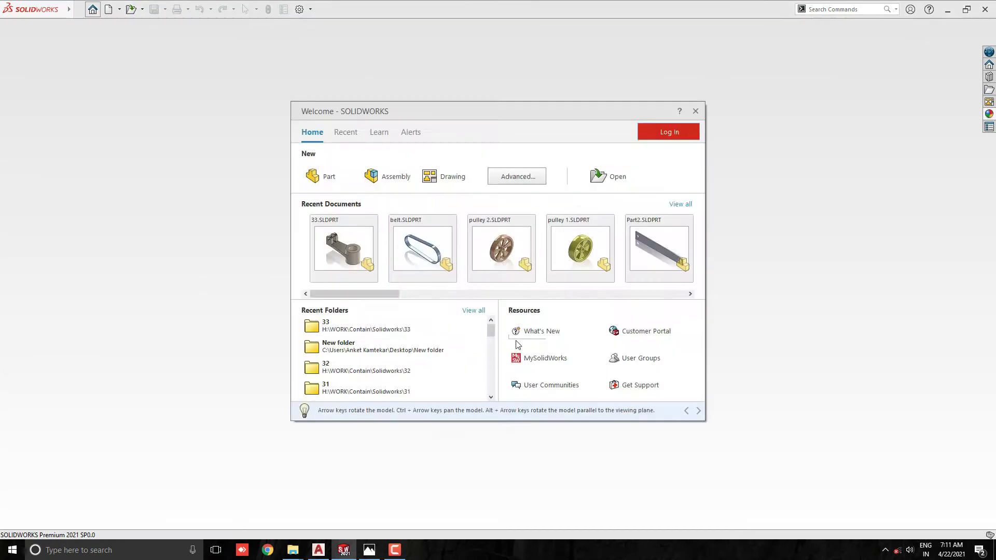
Step: Create a new blank part from the Welcome dialog
click(316, 177)
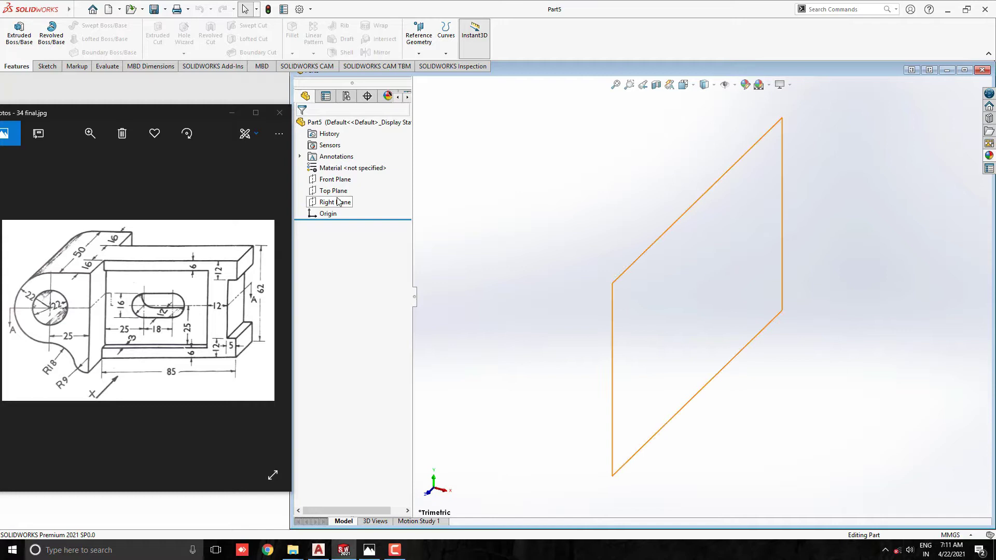
Step: On the Front Plane, draw 22 mm and 44 mm diameter circles centred on the origin
click(341, 179)
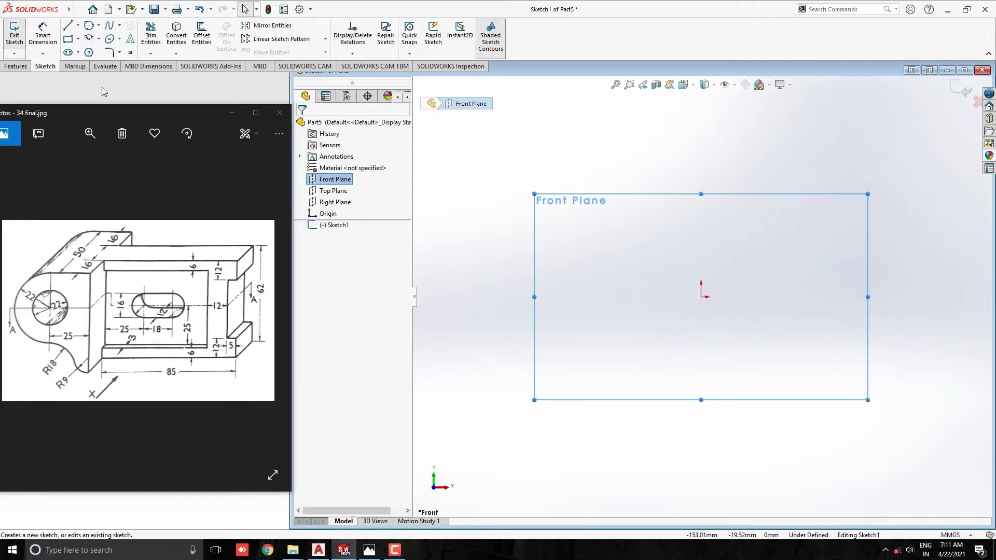
click(91, 27)
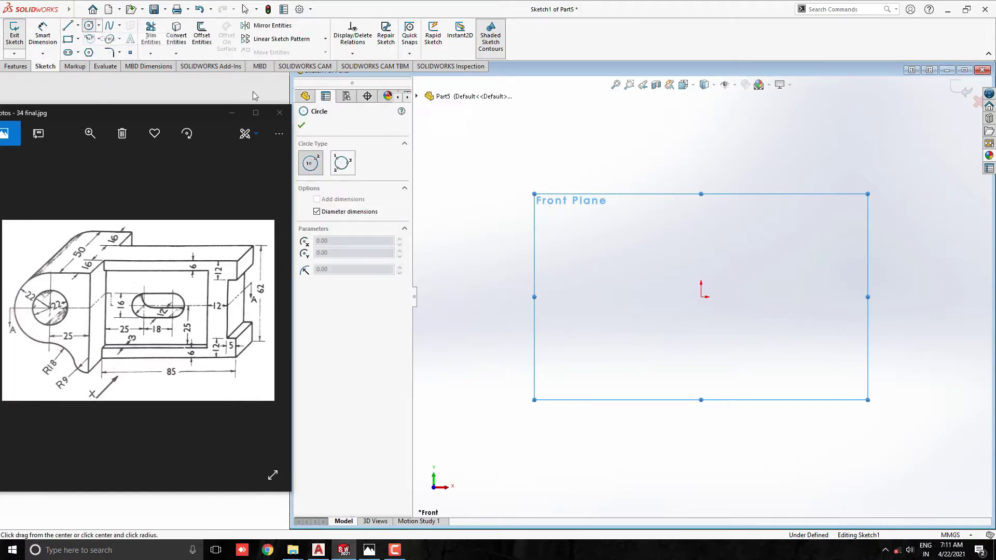
scroll(706, 315, down, 1)
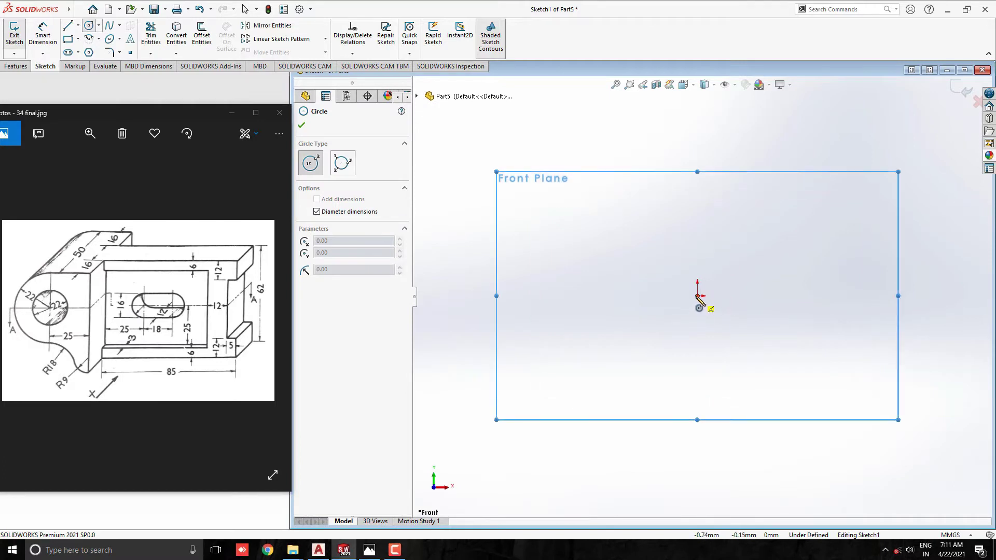
click(697, 296)
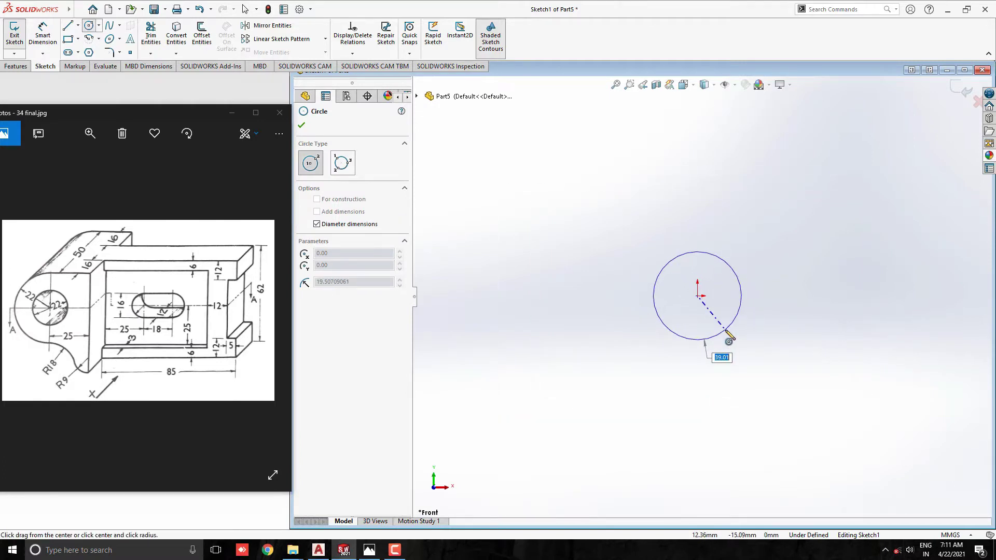
key(Return)
scroll(716, 310, down, 3)
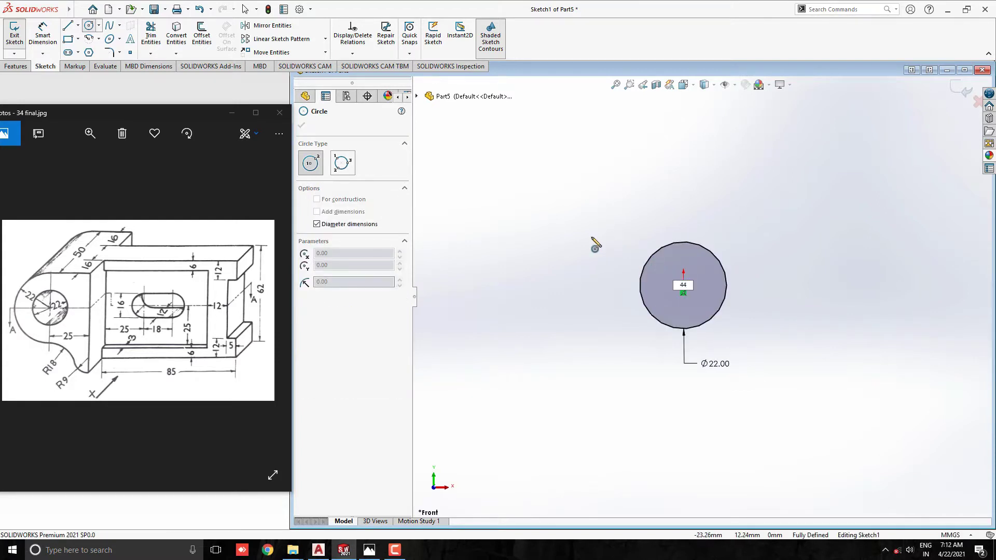
key(Return)
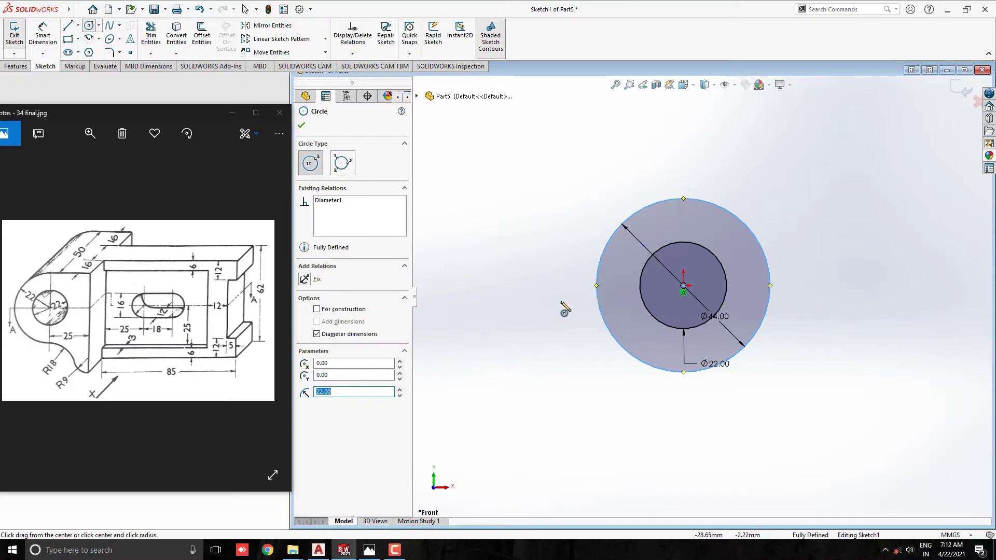
key(Escape)
scroll(526, 315, up, 2)
scroll(872, 296, down, 1)
scroll(807, 296, down, 1)
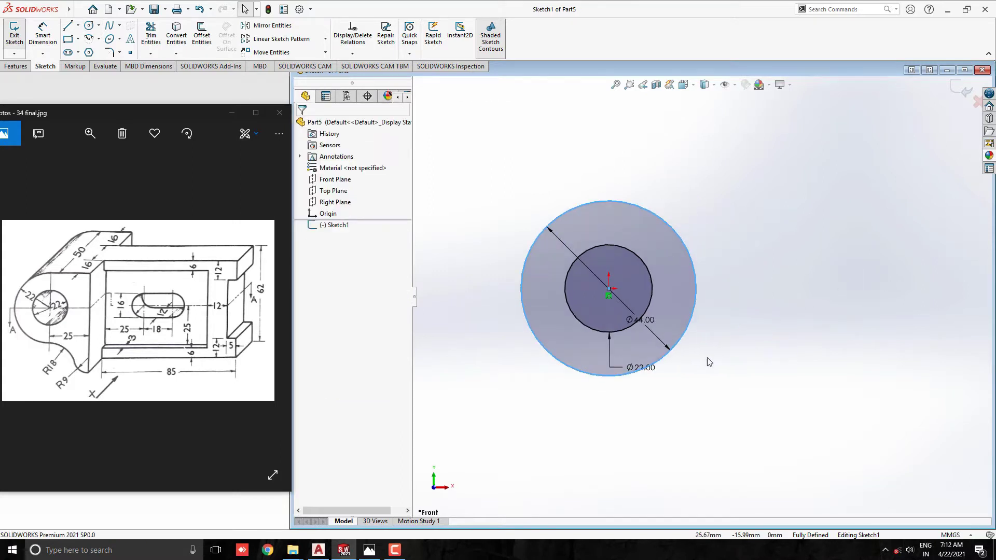
Step: Draw 25 mm horizontal and 62 mm vertical lines from the outer circle's top, dimensions placed clear
click(68, 30)
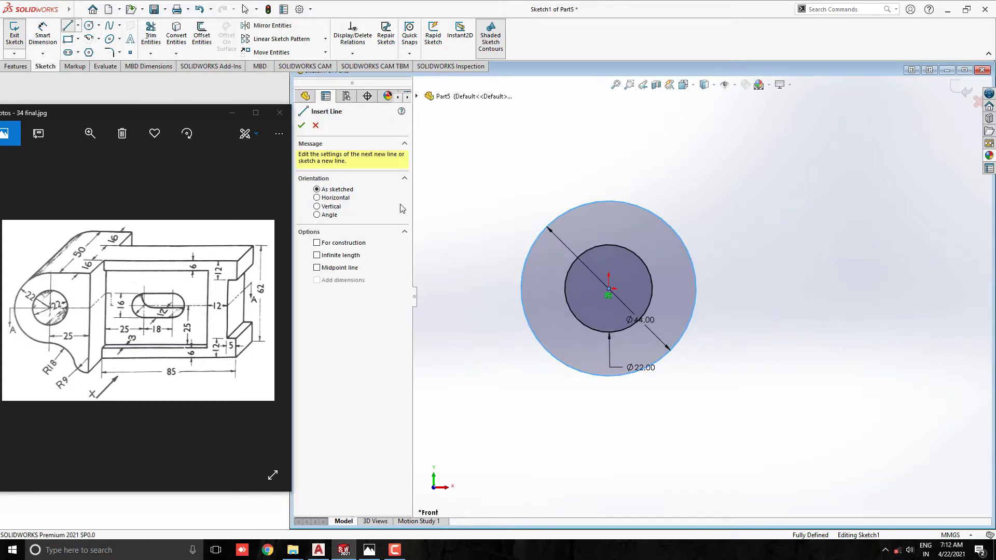
click(608, 203)
text(25)
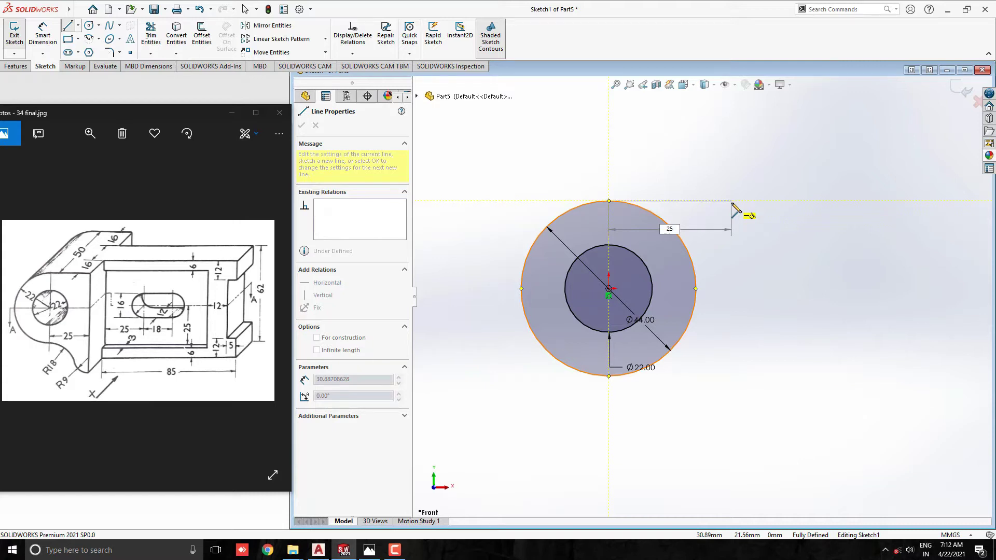
key(Return)
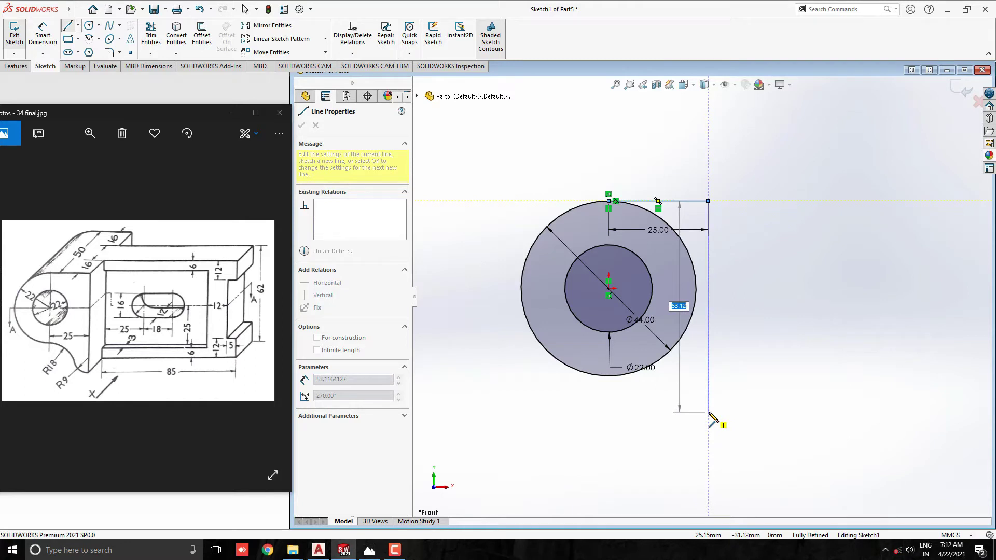
key(Return)
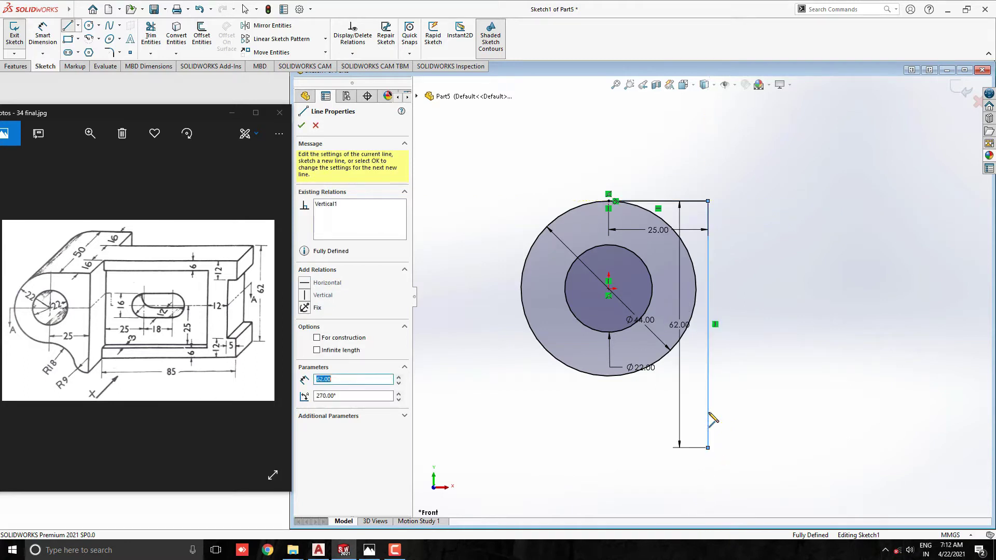
key(Escape)
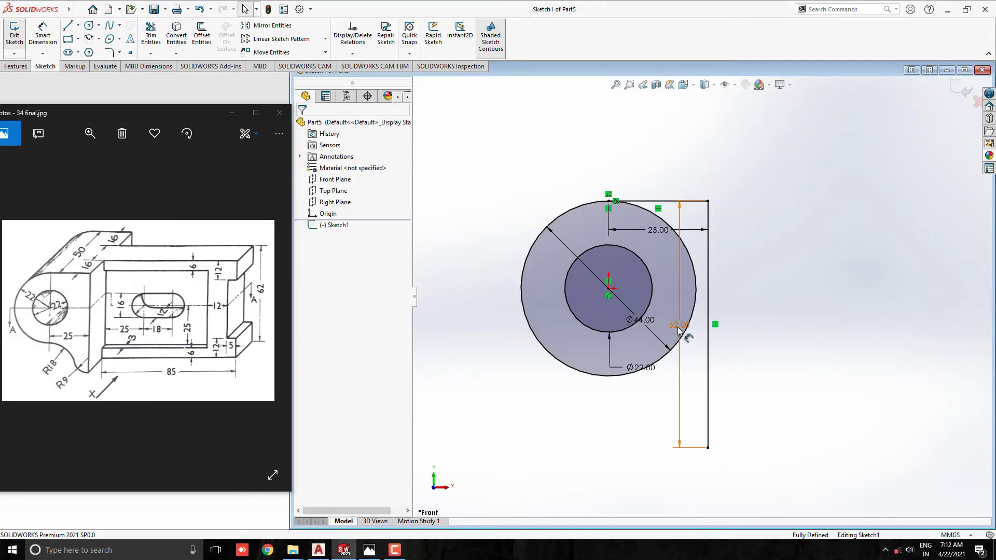
drag(679, 324, 751, 326)
drag(658, 231, 658, 155)
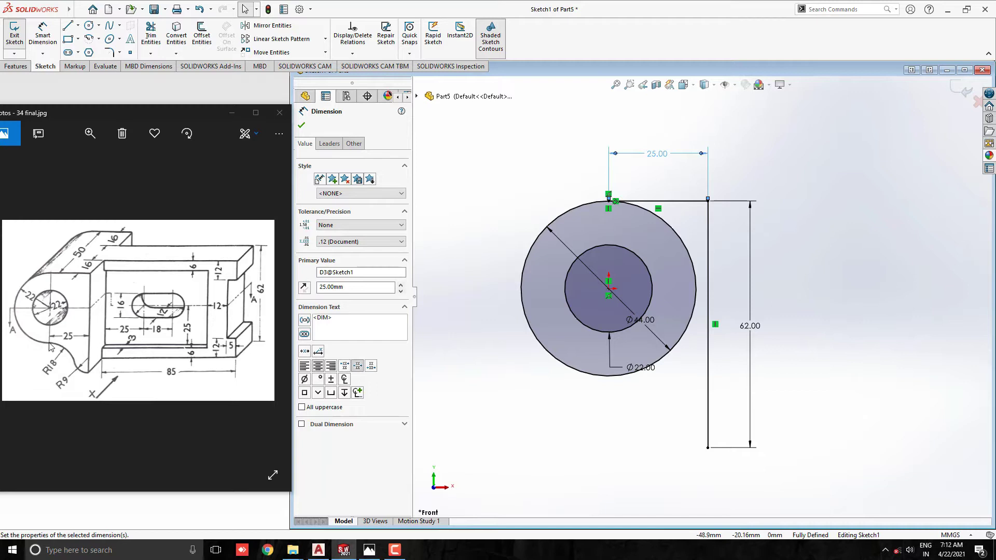
scroll(710, 455, down, 1)
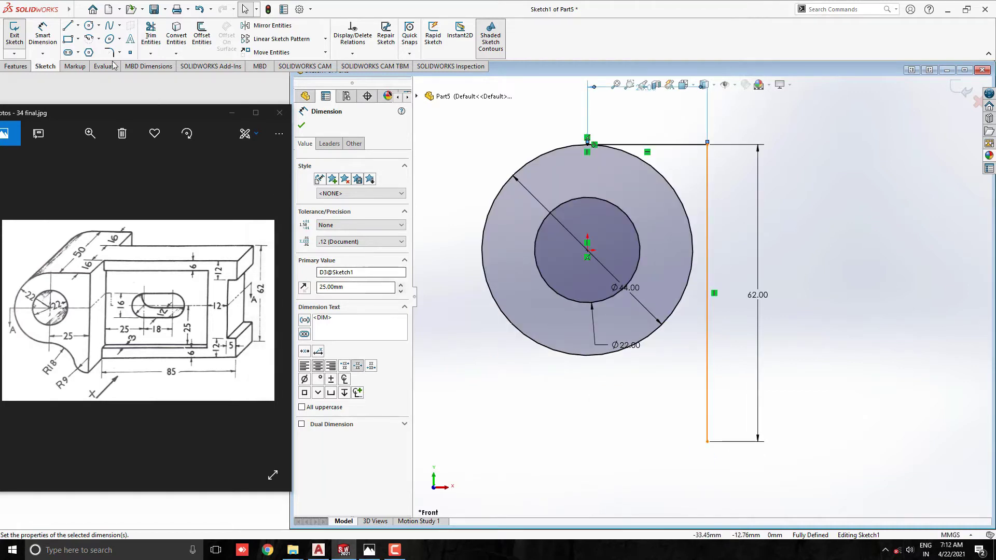
Step: Draw a circle centred on the vertical line, reaching its lower end, and dimension it 18 mm diameter
click(88, 26)
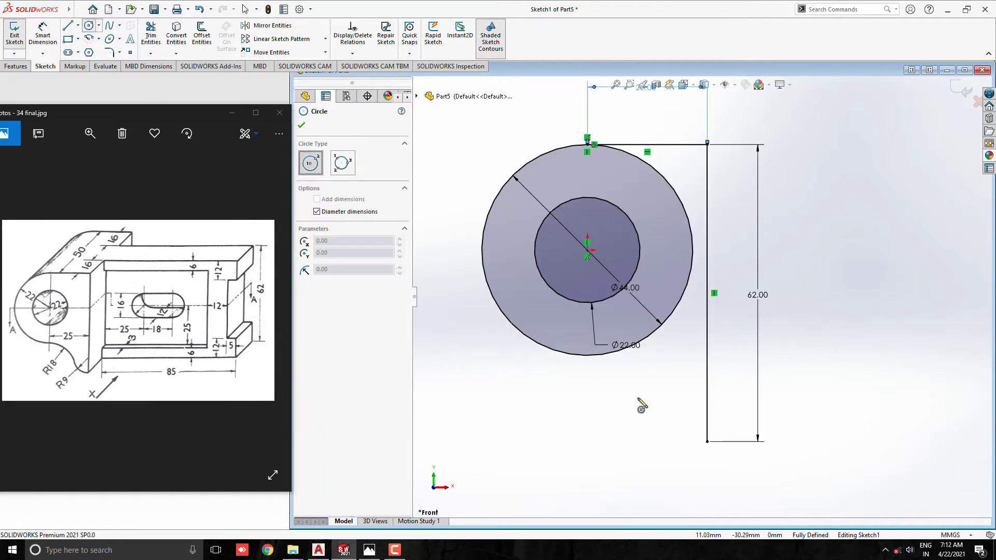
click(706, 386)
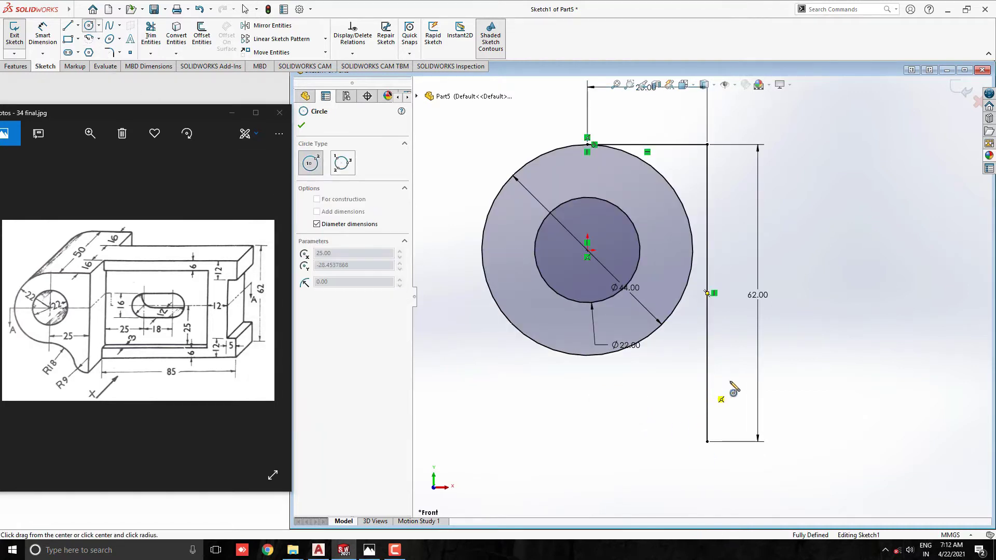
click(706, 442)
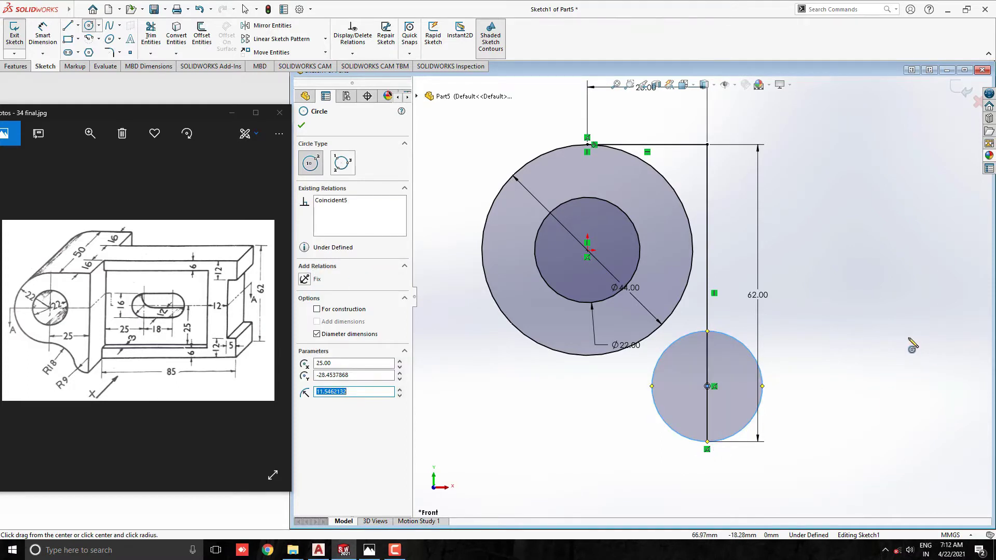
key(Escape)
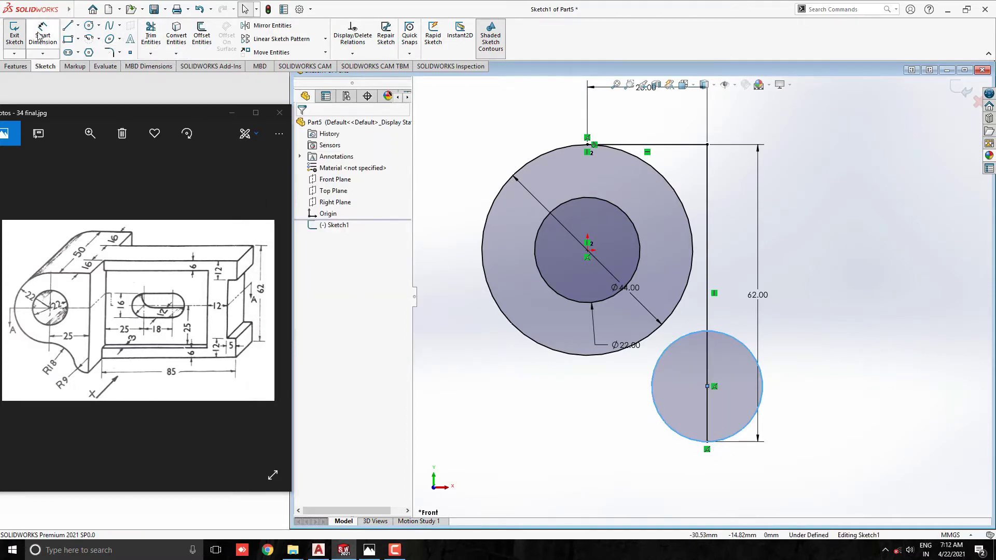
click(38, 36)
click(727, 370)
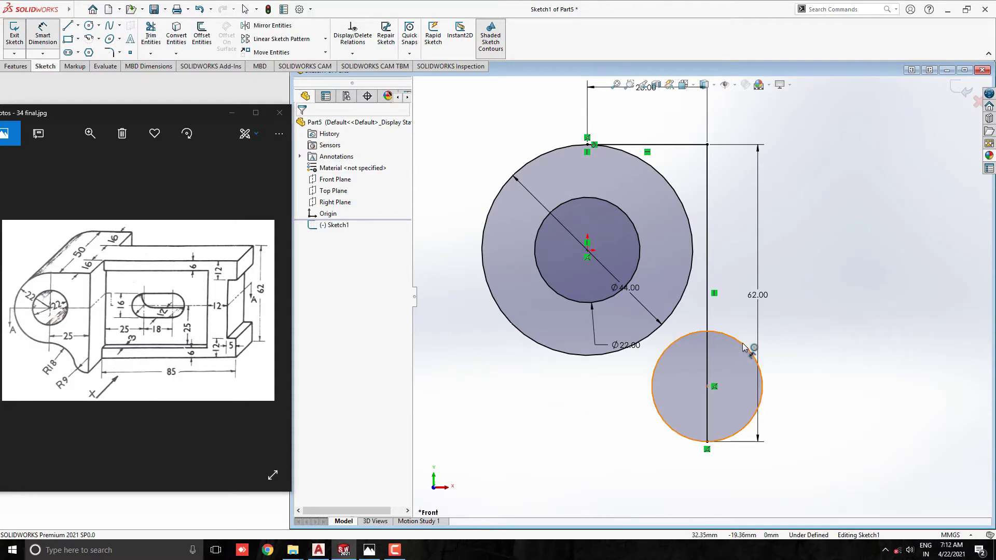
click(809, 364)
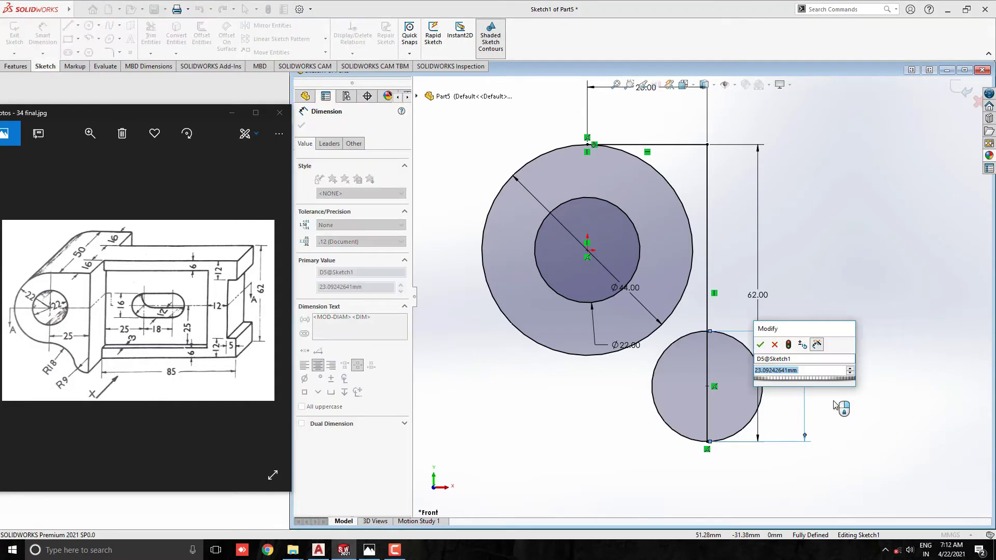
text(18)
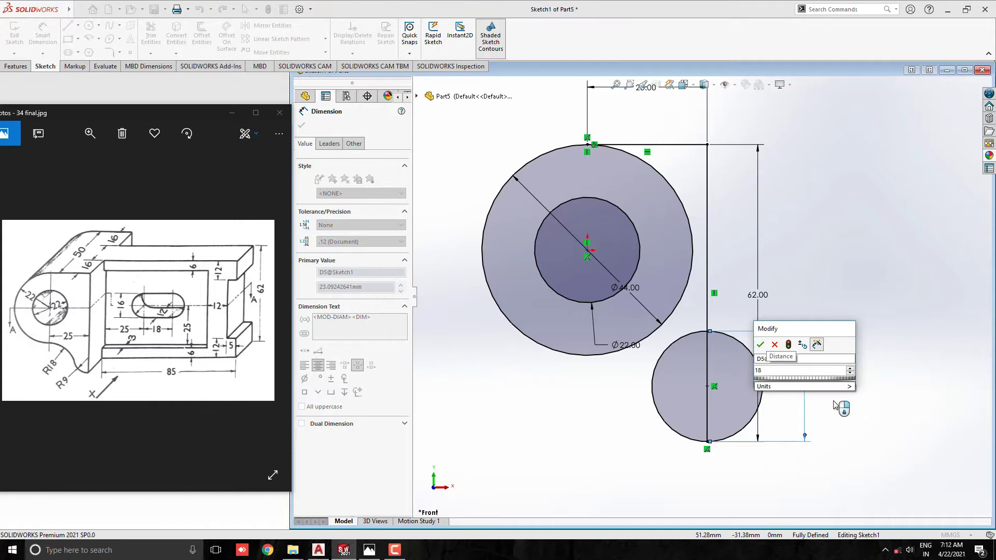
key(Return)
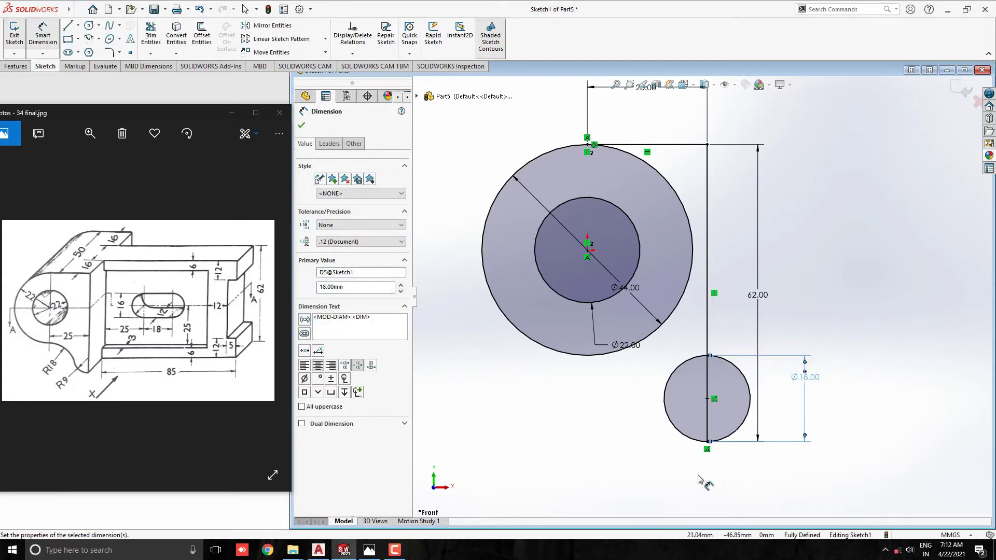
key(Escape)
scroll(676, 439, down, 1)
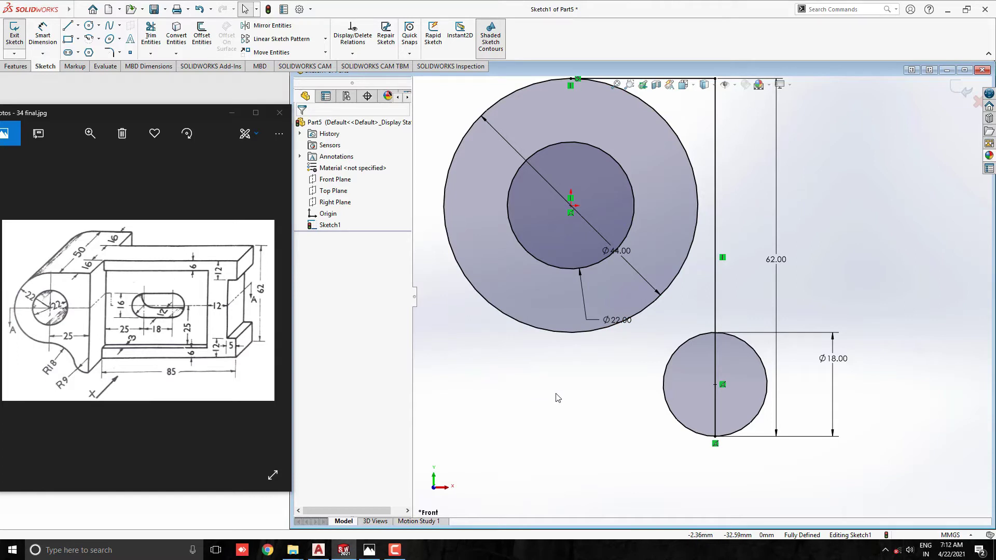
Step: Draw a three-point circle below the boss, tangent to the 44 mm and 18 mm circles
click(99, 31)
click(105, 37)
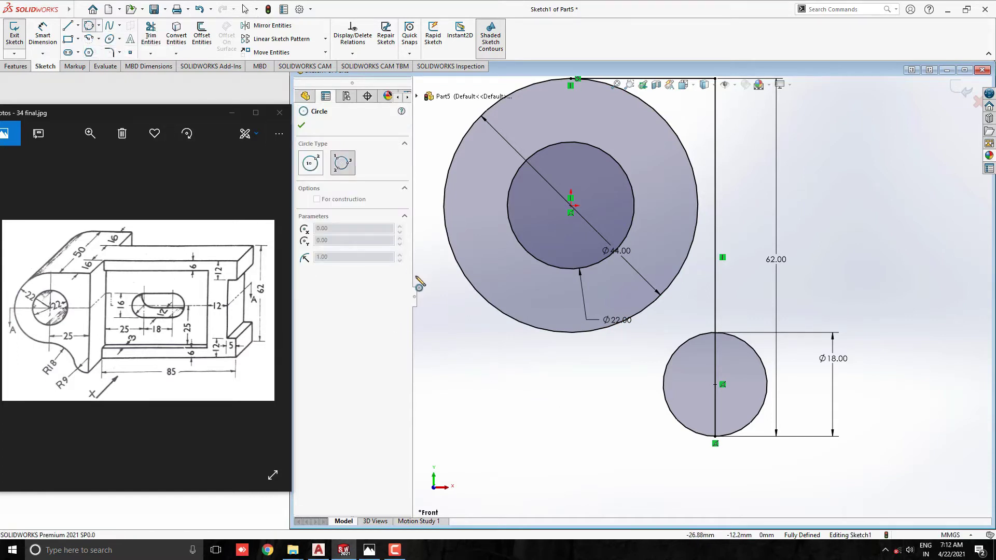
click(669, 398)
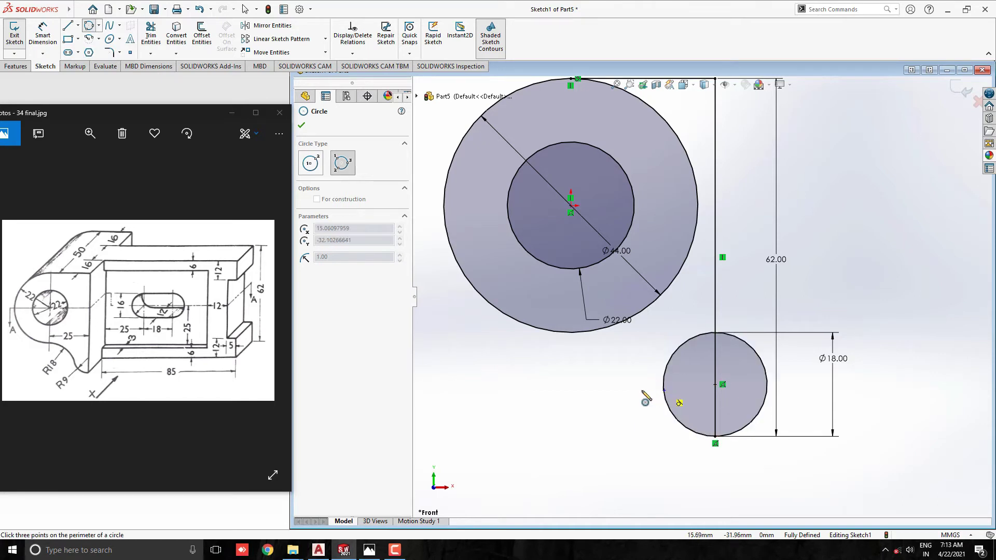
click(596, 336)
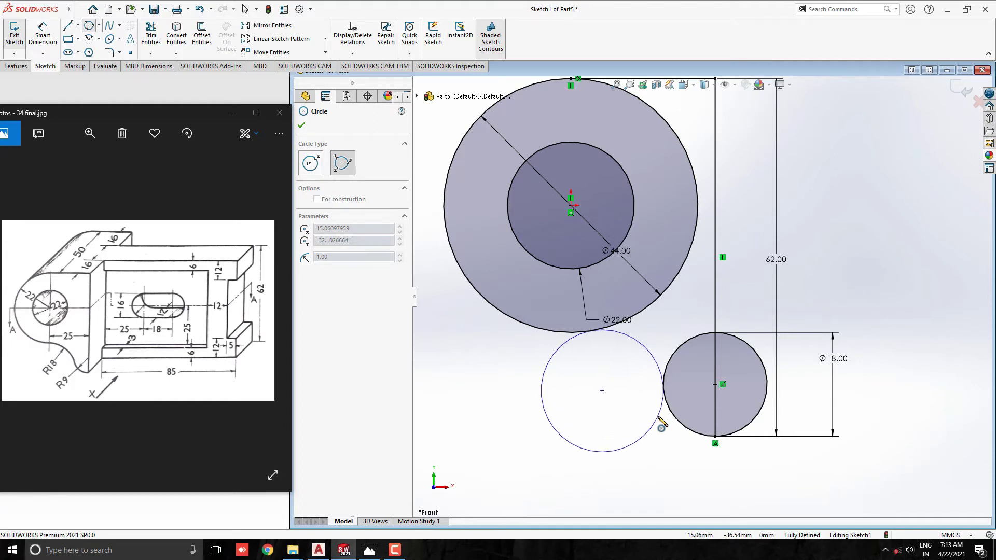
click(661, 424)
key(Escape)
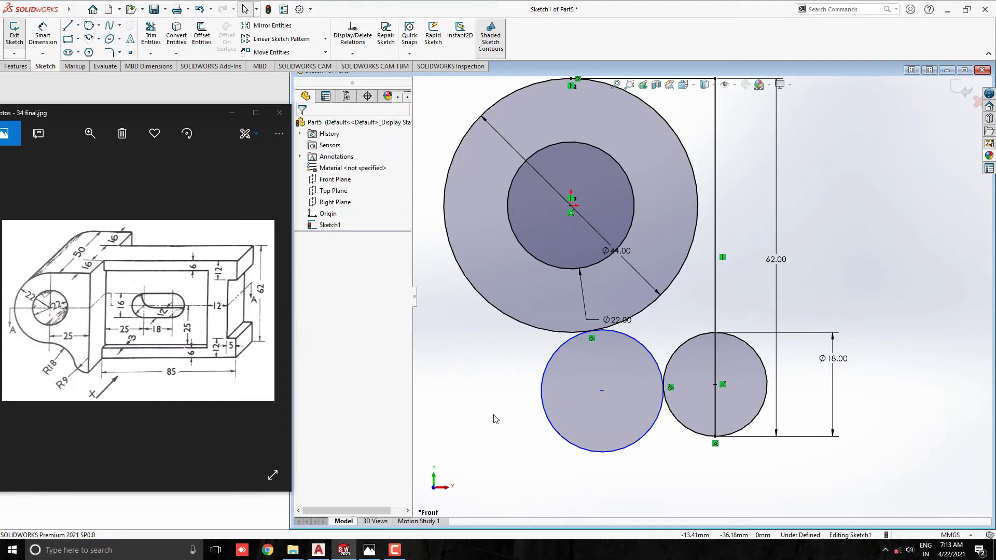
Step: Set the lower circle's diameter to 36 mm by entering 18*2
click(45, 35)
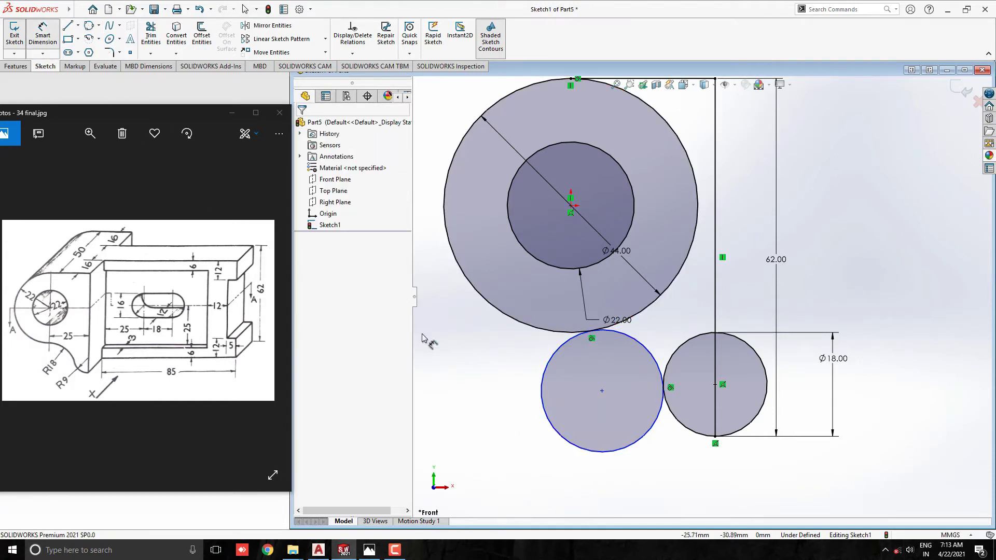
click(545, 412)
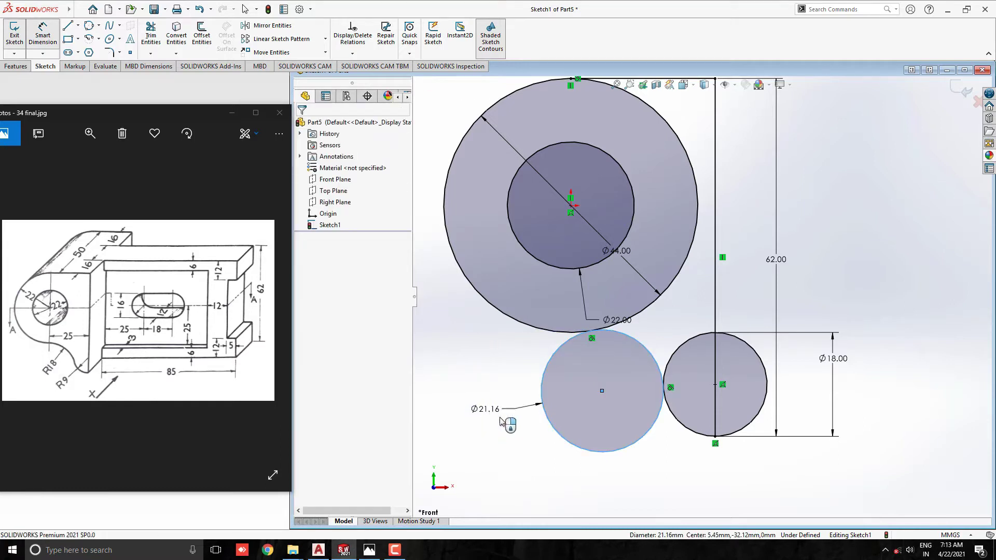
click(502, 415)
text(18*2)
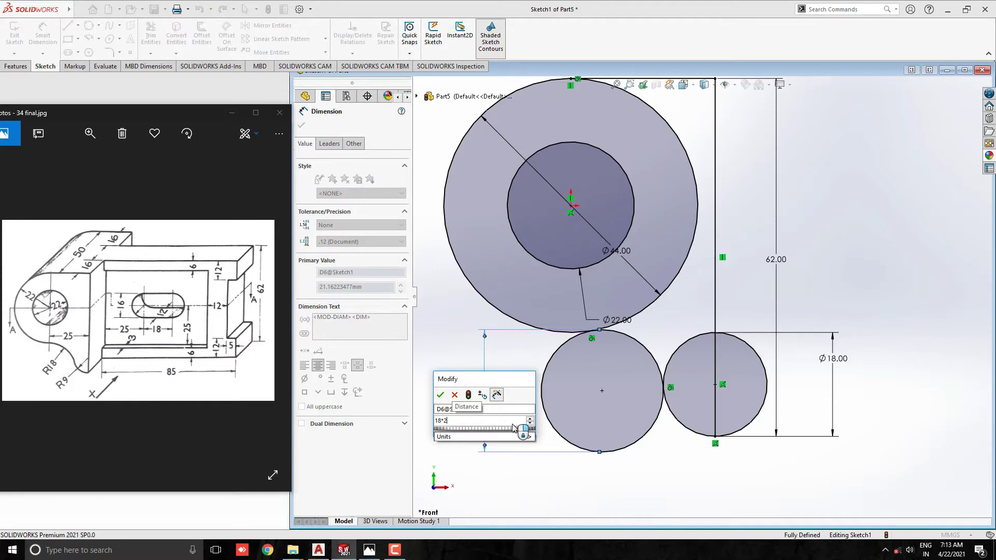
key(Return)
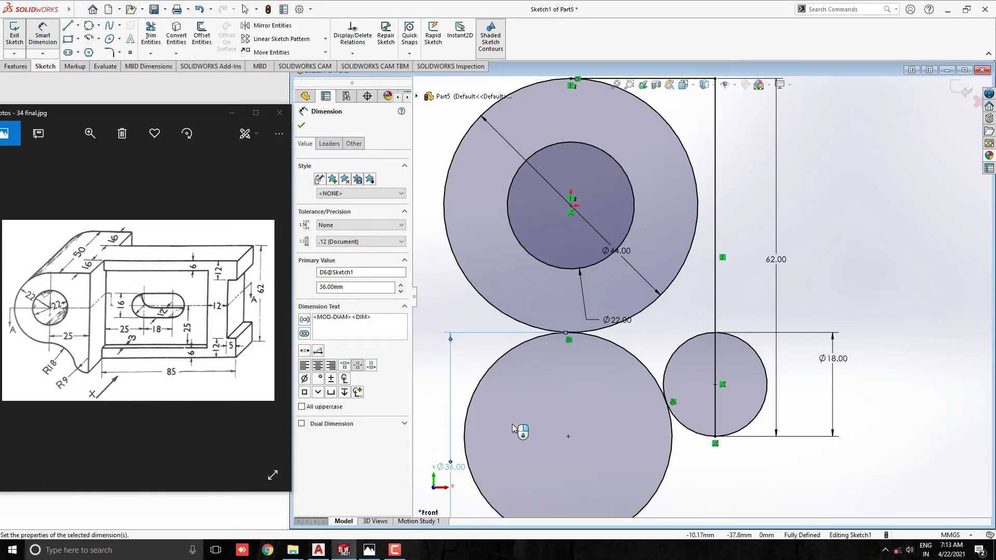
key(Escape)
key(f)
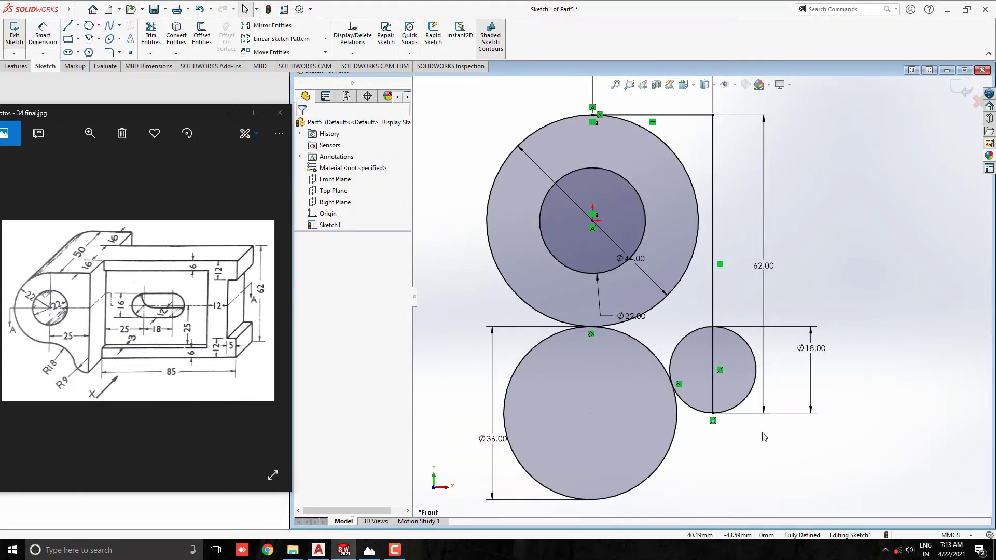
Step: Power-trim the unneeded arcs of the small, Ø36 and large circles, leaving one closed profile
click(150, 35)
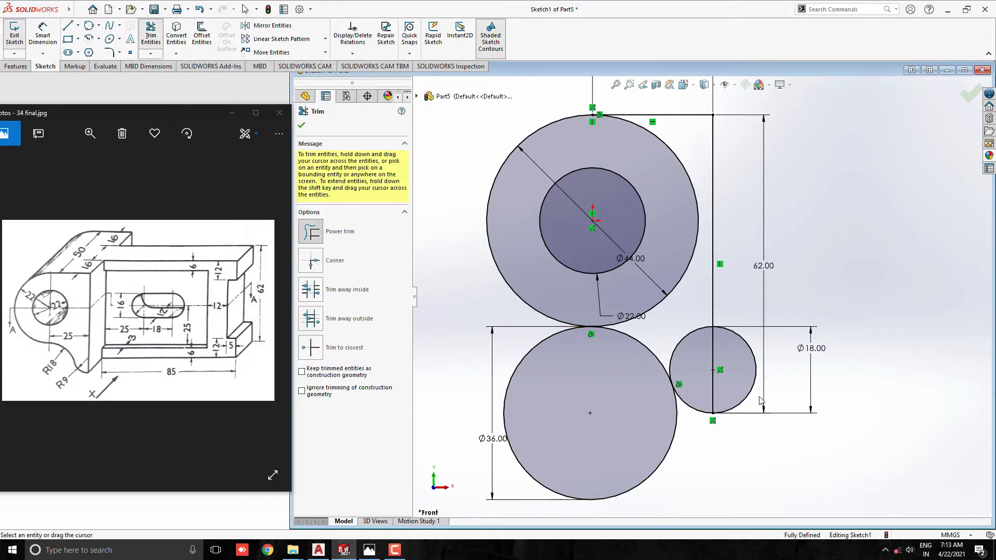
scroll(760, 401, down, 2)
drag(746, 400, 737, 374)
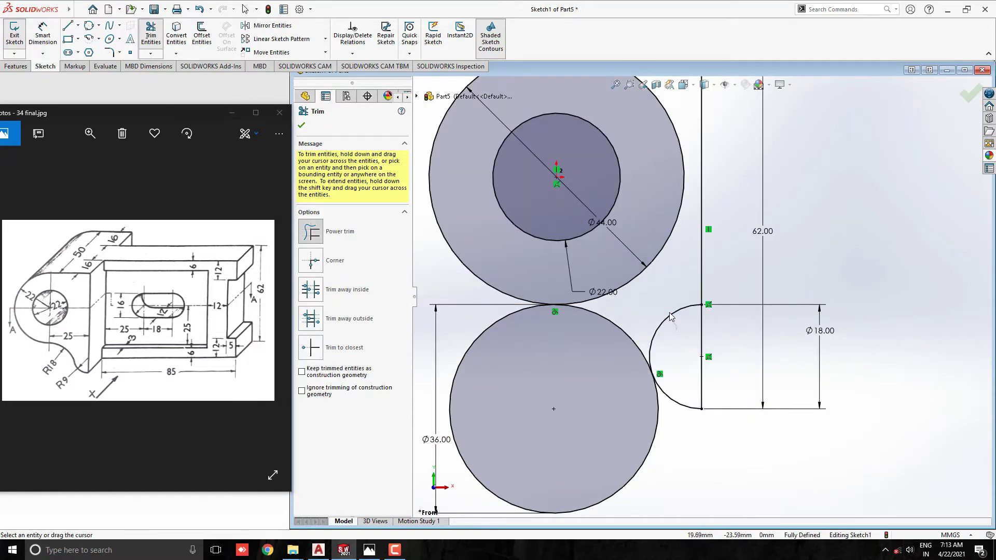
drag(669, 315, 650, 453)
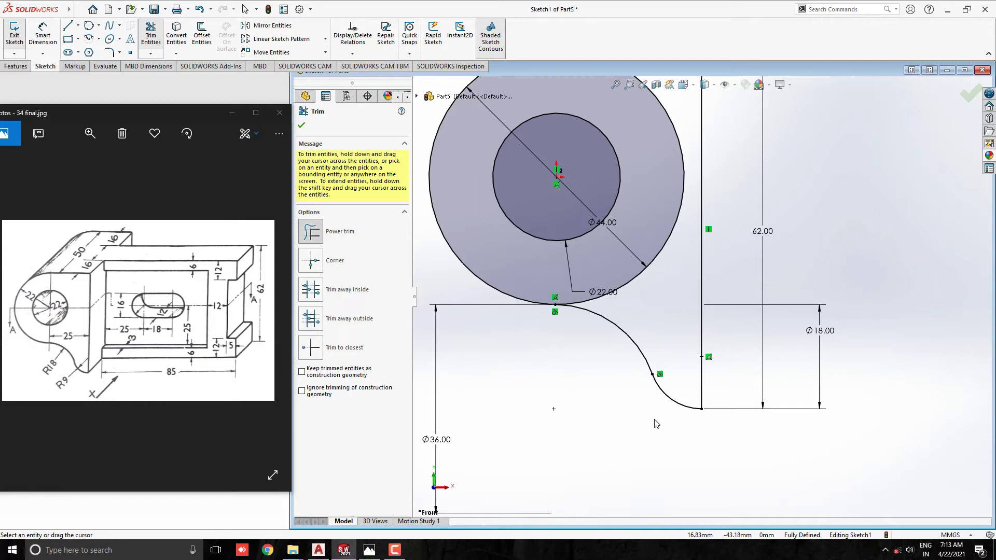
scroll(665, 382, up, 2)
scroll(685, 209, down, 1)
drag(688, 281, 636, 349)
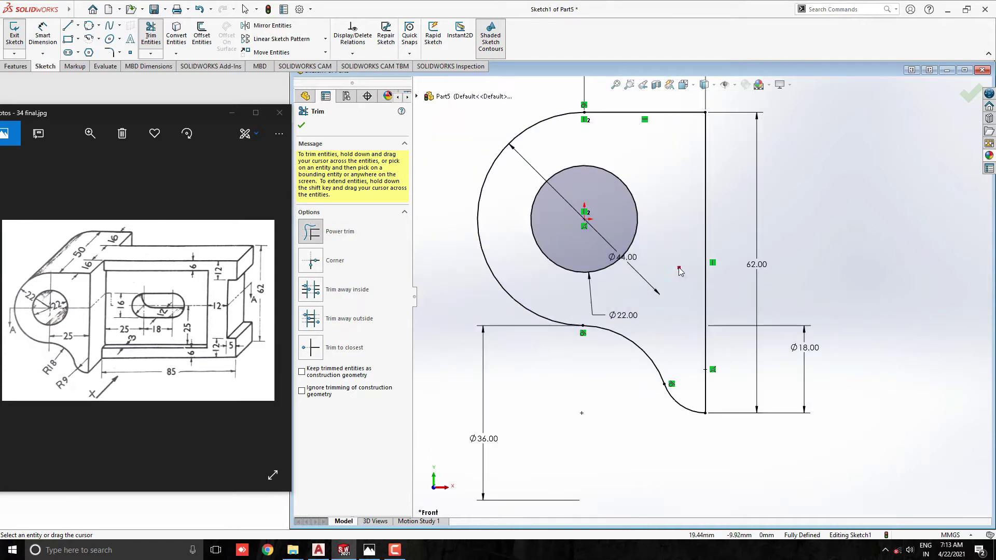
scroll(617, 361, up, 1)
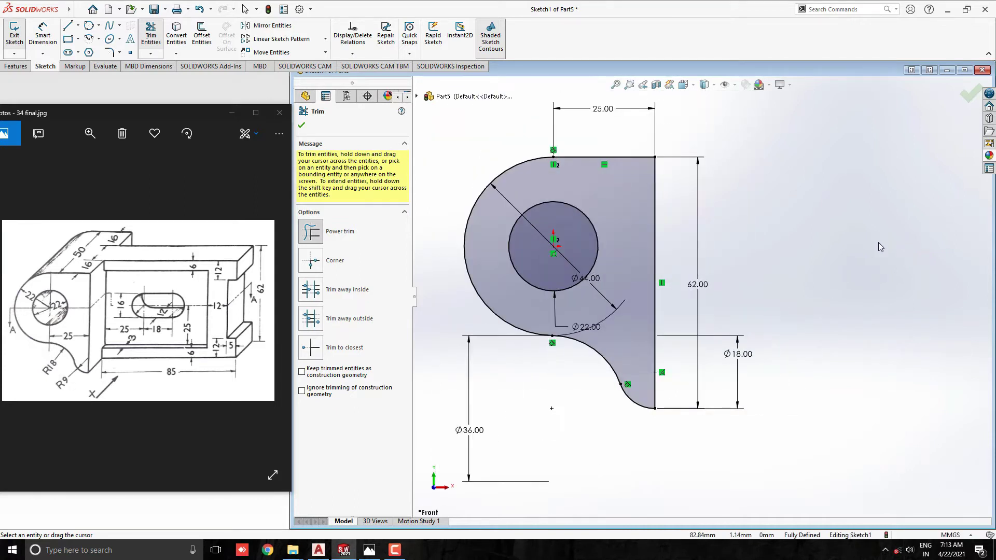
key(Escape)
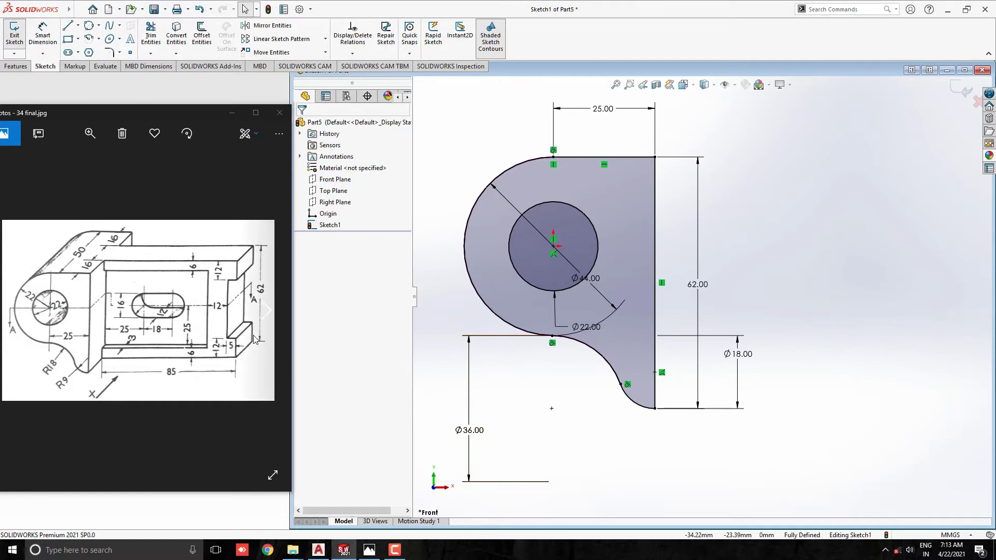
scroll(809, 298, up, 2)
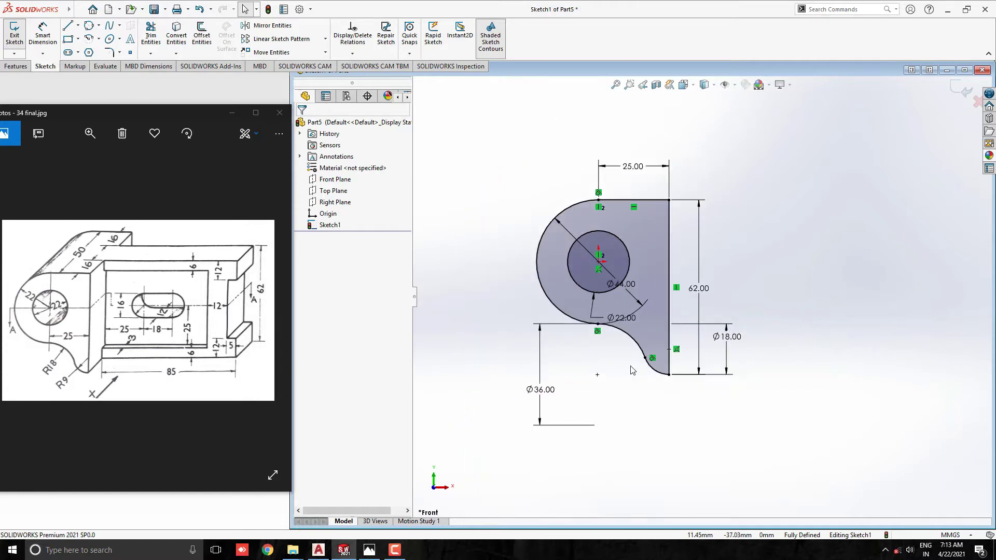
scroll(810, 298, up, 2)
scroll(792, 291, down, 2)
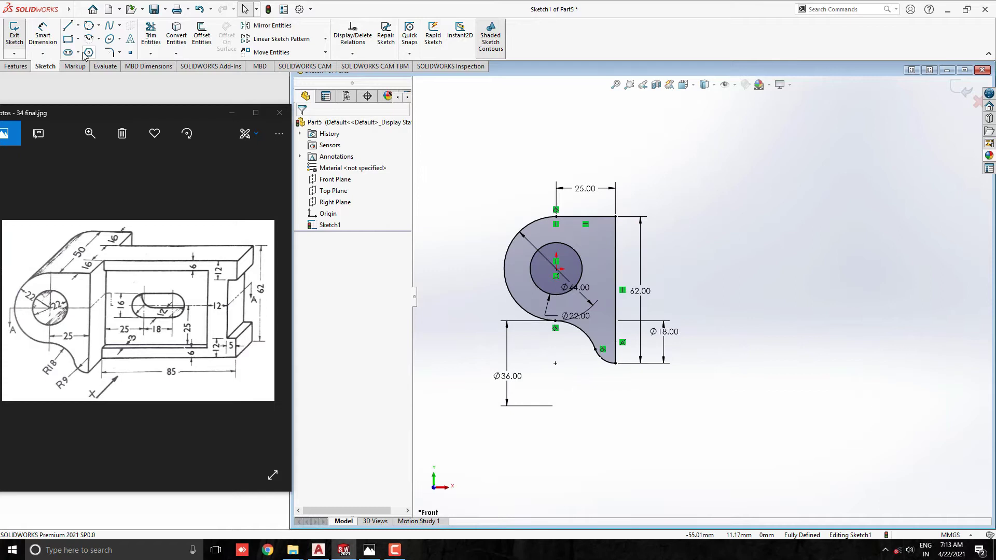
Step: Draw an 85 × 62 mm corner rectangle starting from the profile's top-right corner
click(69, 39)
scroll(646, 226, down, 1)
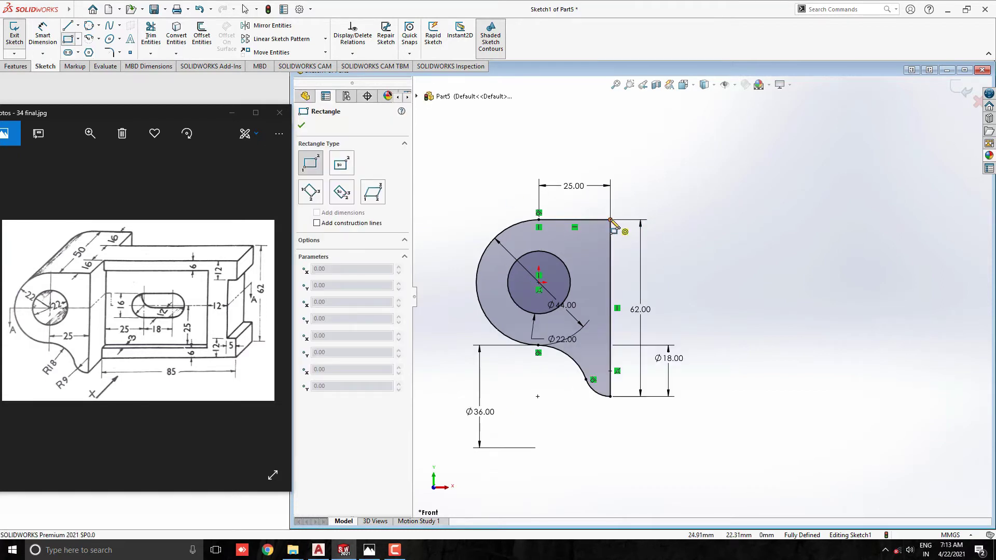
click(609, 220)
text(62)
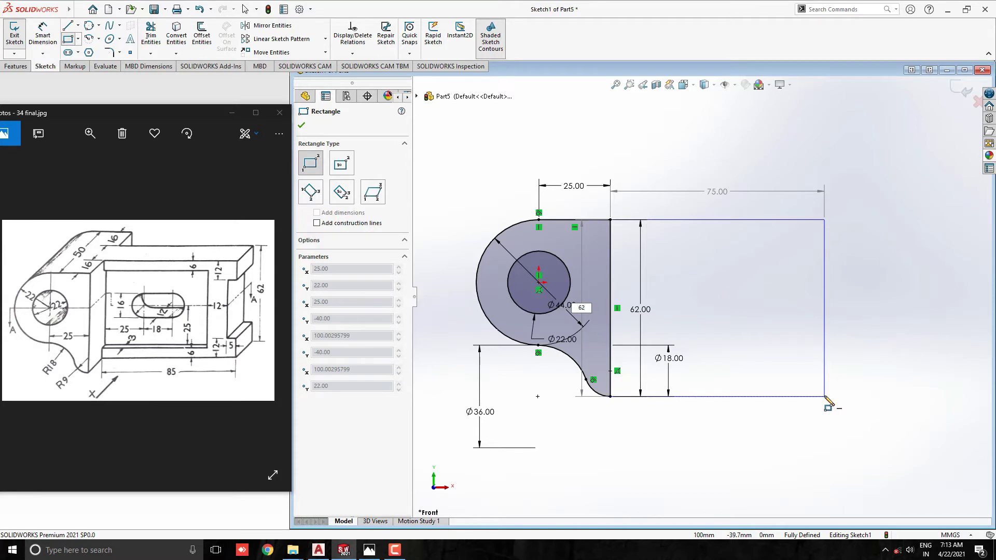
key(Tab)
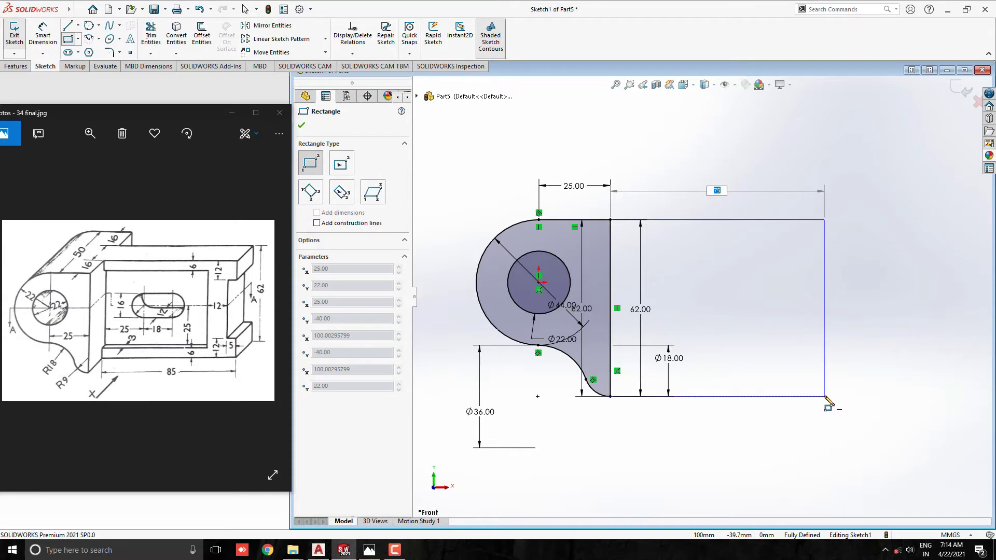
key(Return)
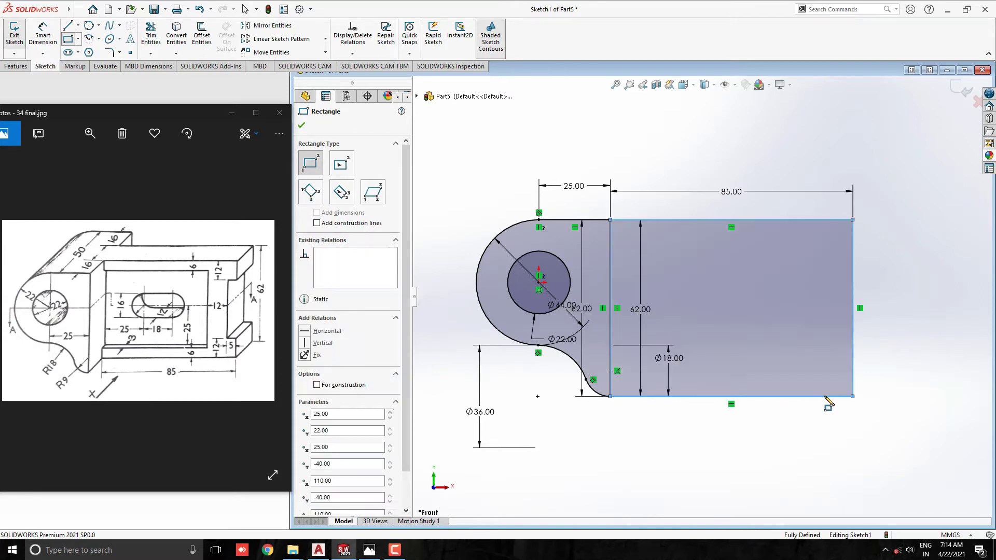
key(Escape)
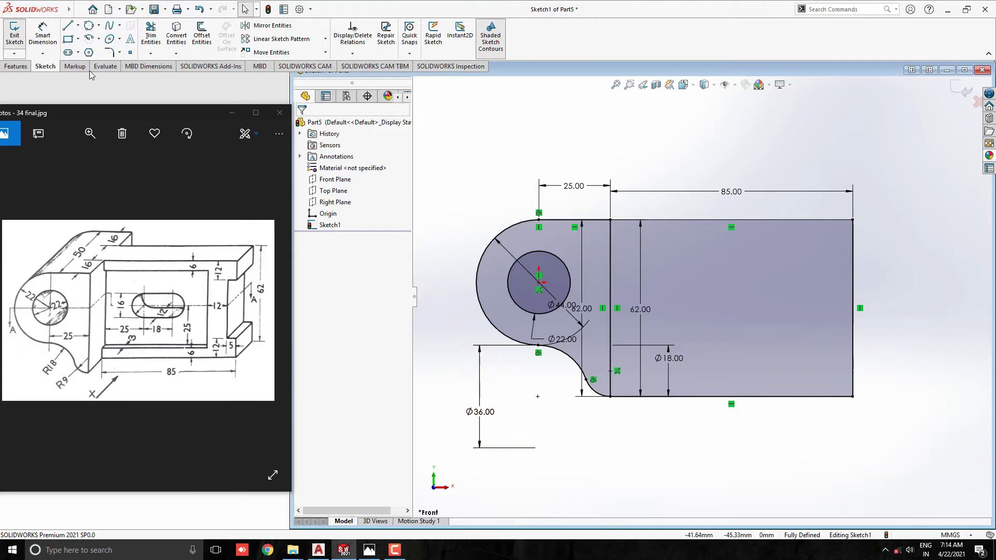
Step: Draw a small rectangle near the frame's right end
click(68, 39)
scroll(859, 327, down, 1)
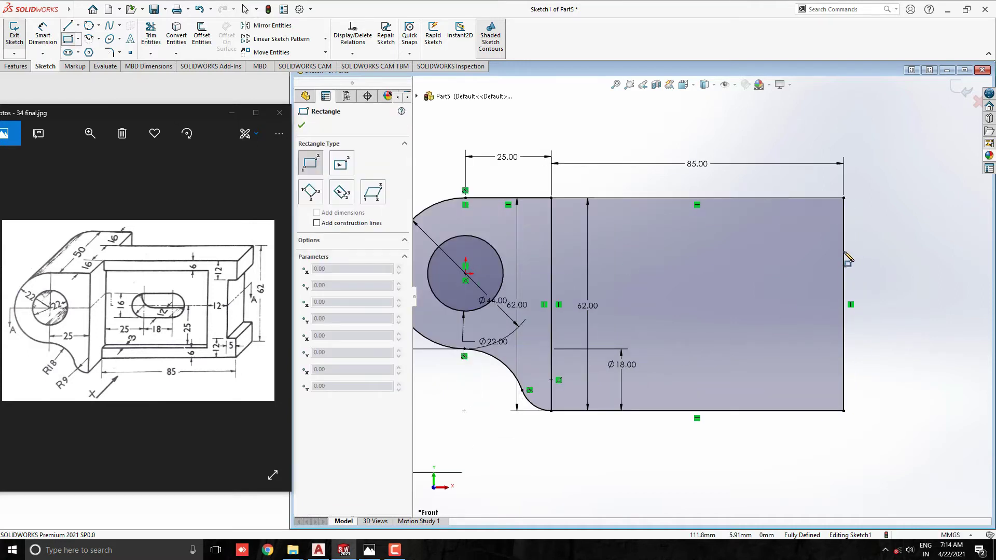
click(843, 249)
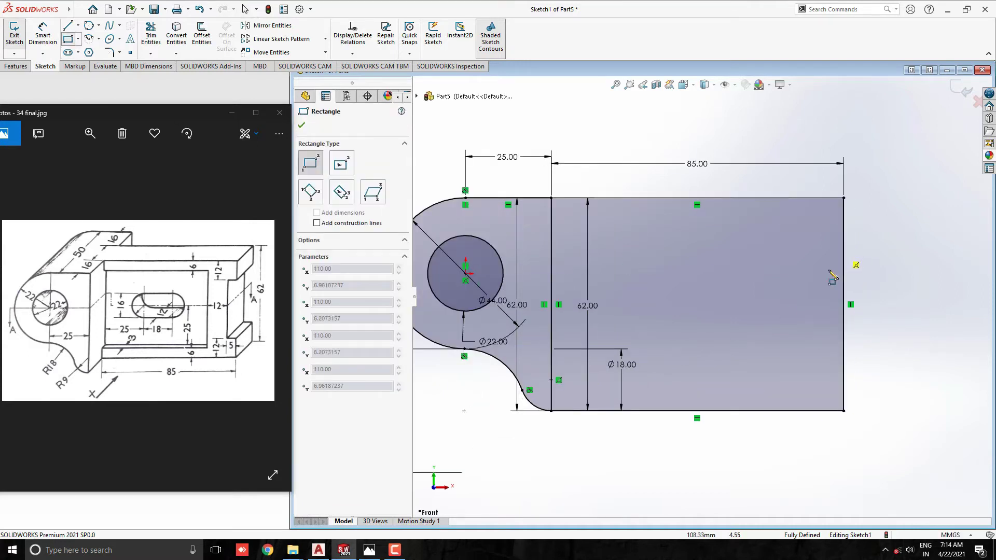
click(800, 380)
key(Escape)
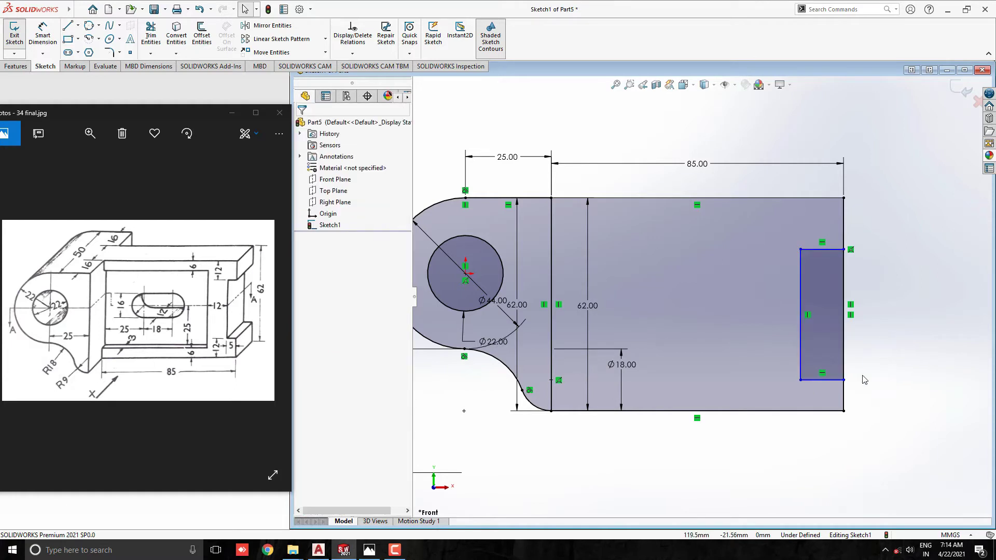
Step: Inset the small rectangle 12 mm from the frame's top and bottom edges
click(43, 37)
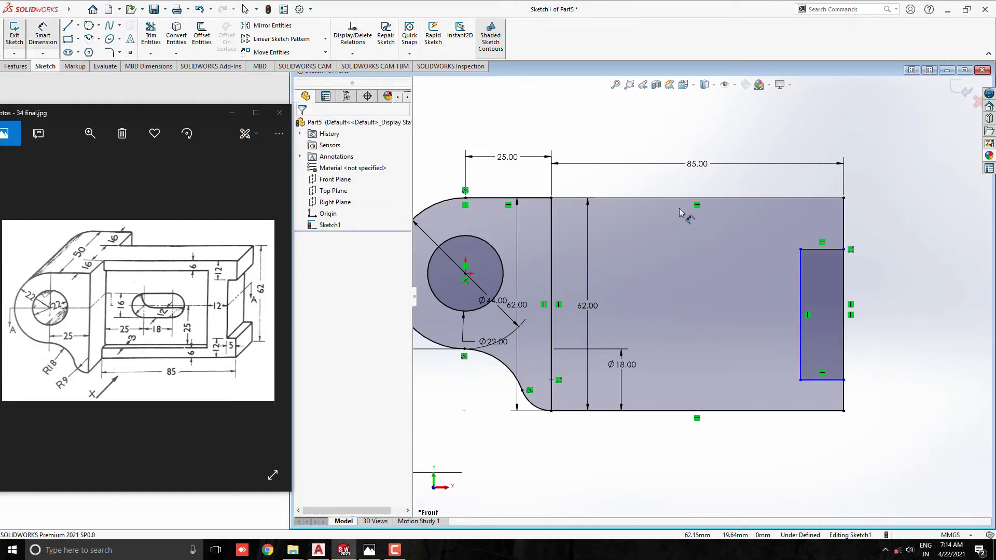
click(833, 250)
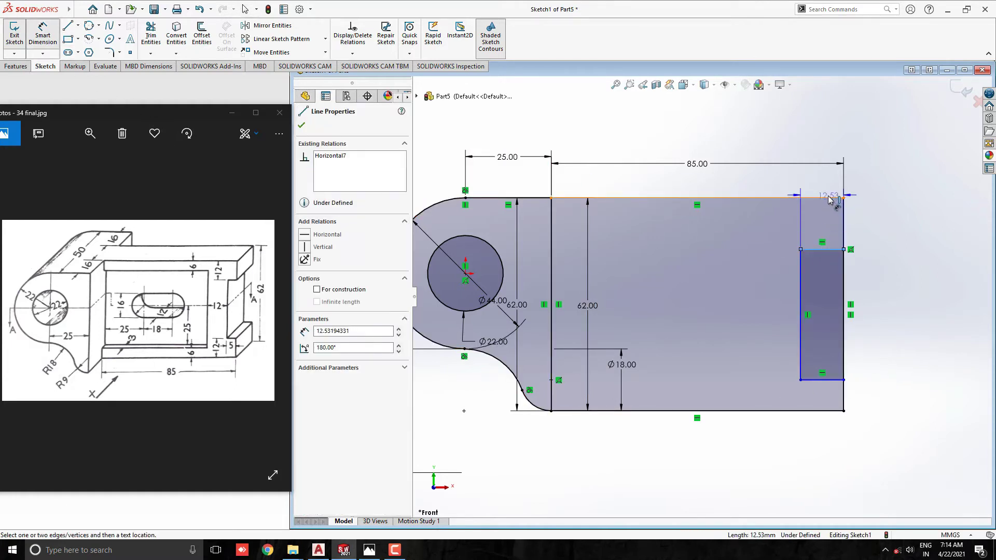
click(879, 226)
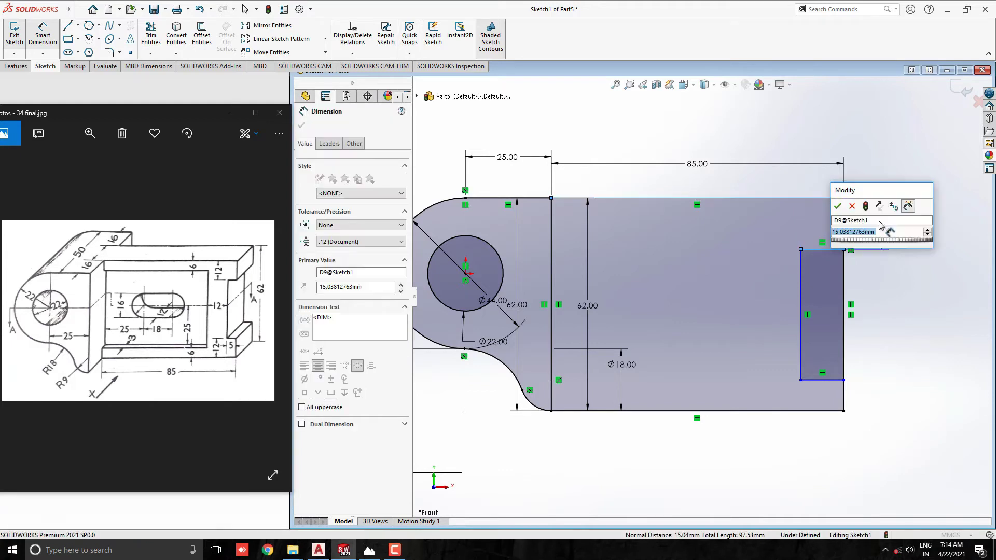
text(12)
key(Return)
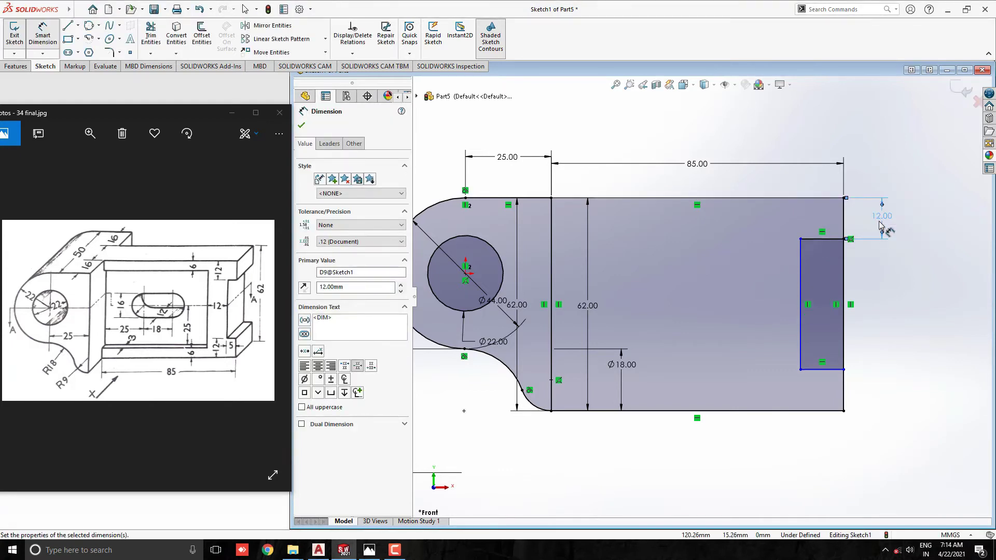
click(838, 410)
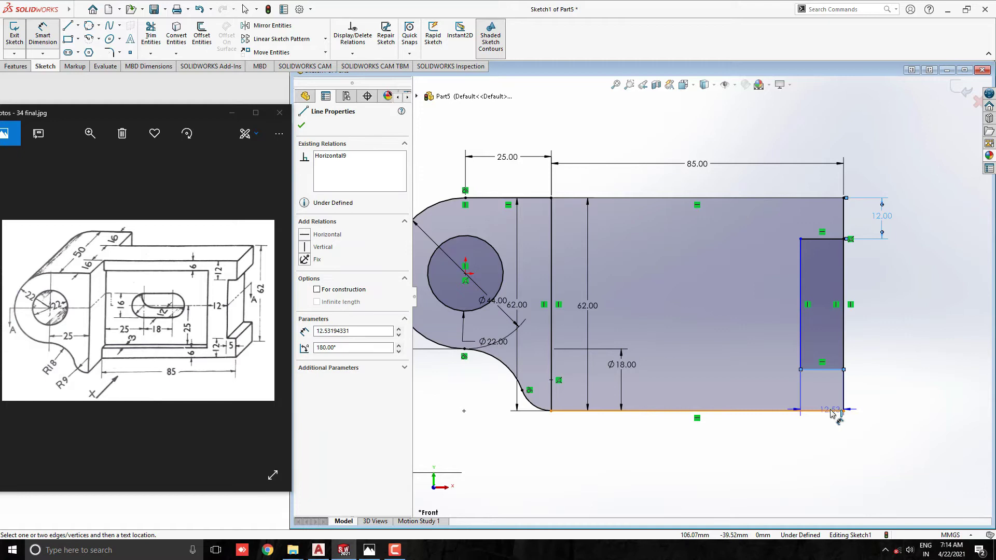
click(880, 402)
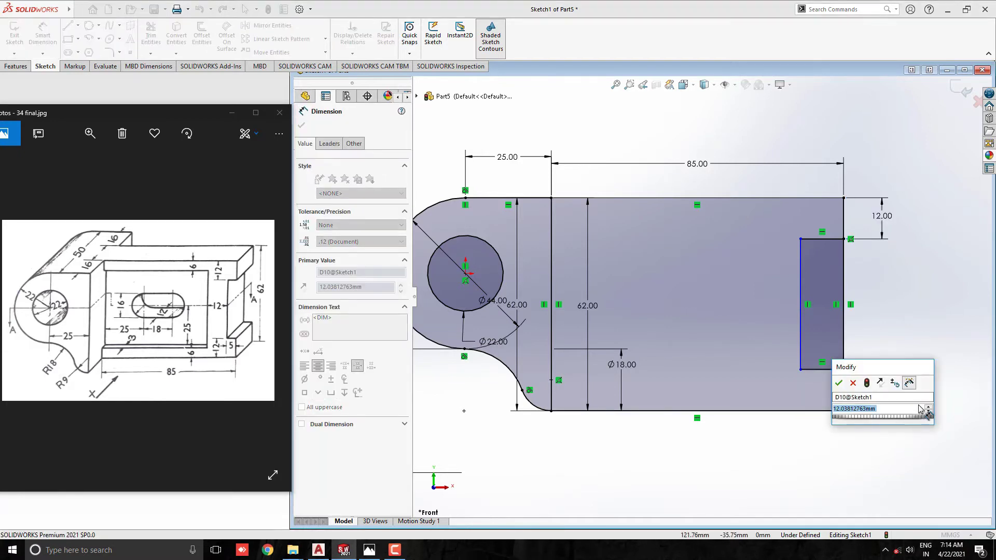
text(12)
key(Return)
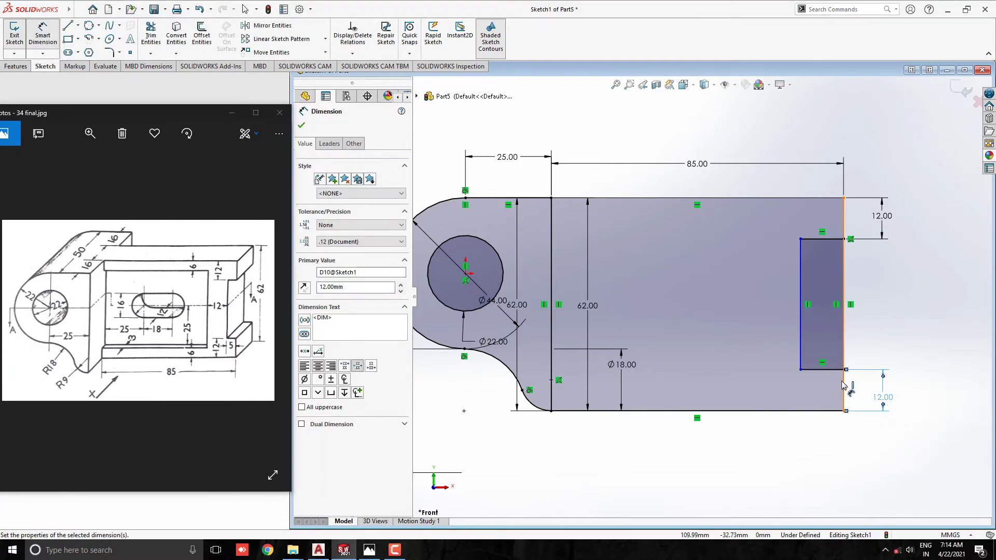
Step: Dimension the small rectangle's width to 5 mm
click(825, 369)
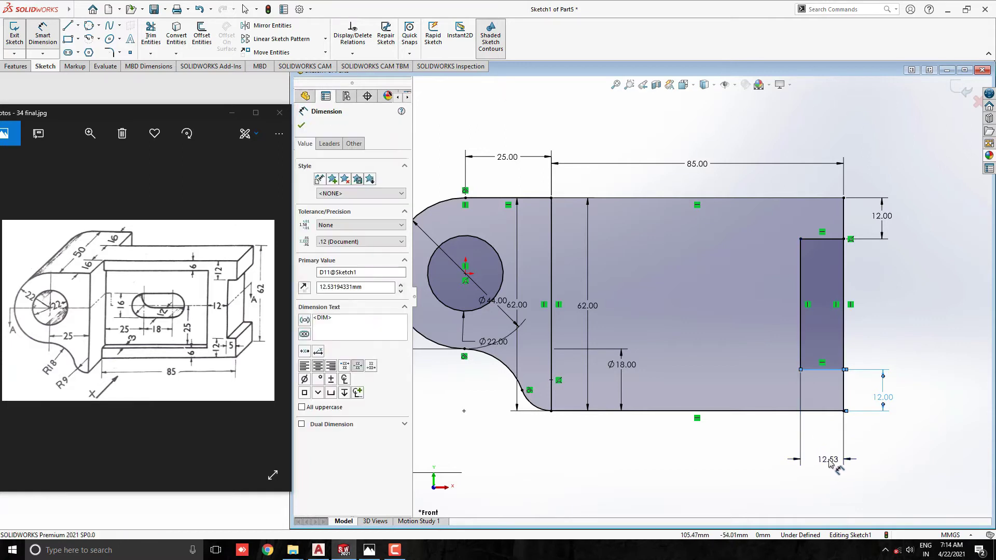
click(831, 463)
text(5)
key(Return)
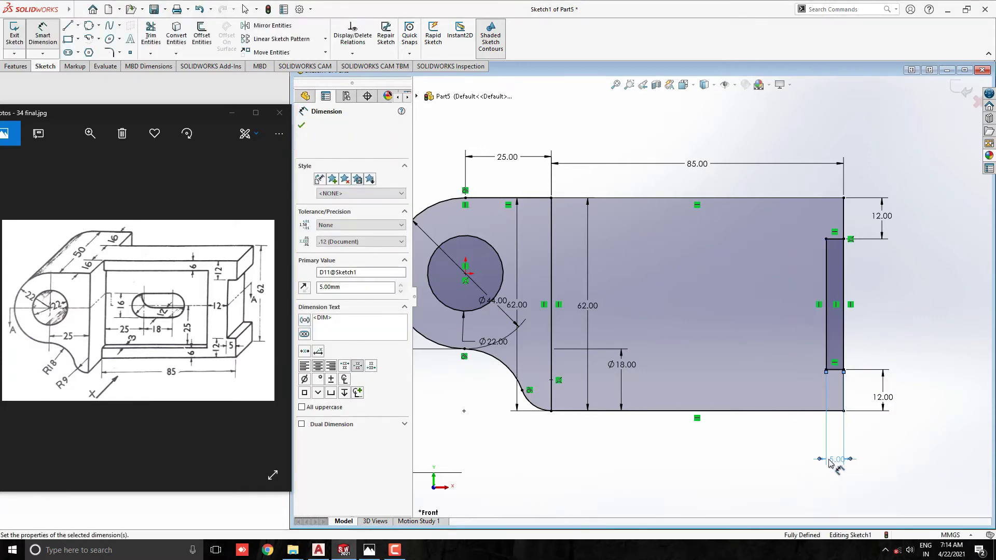
key(Escape)
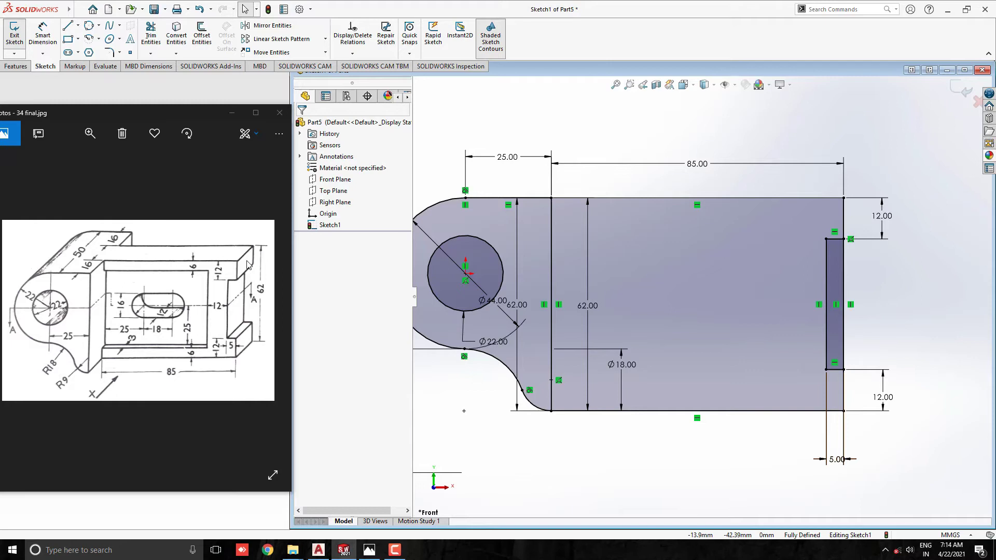
Step: Draw a large corner rectangle inside the frame, left of the narrow slot
click(69, 40)
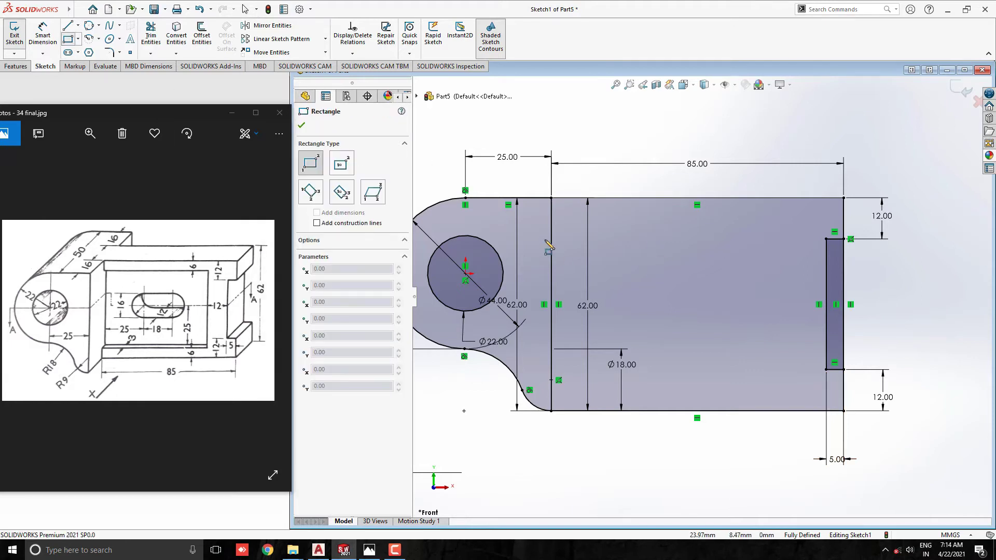
click(550, 229)
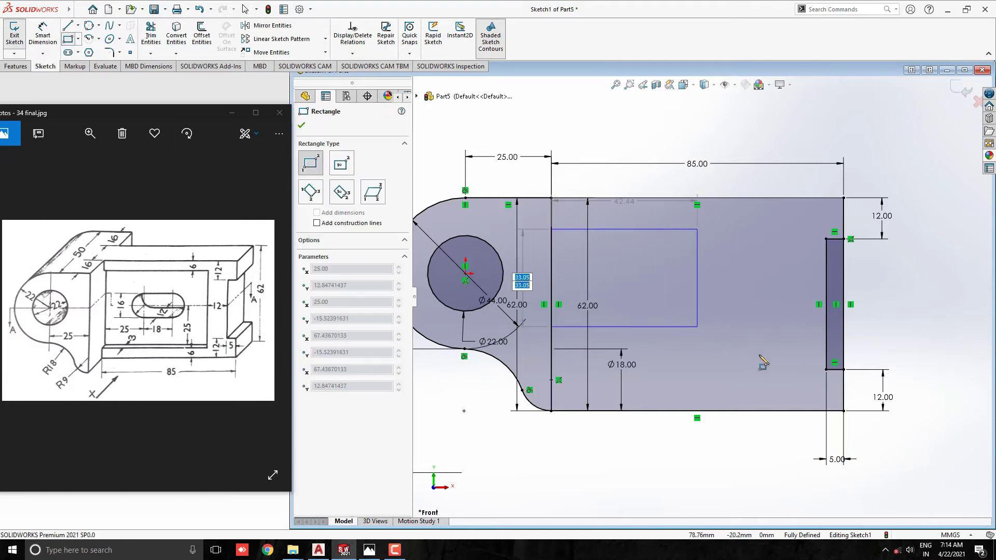
click(775, 387)
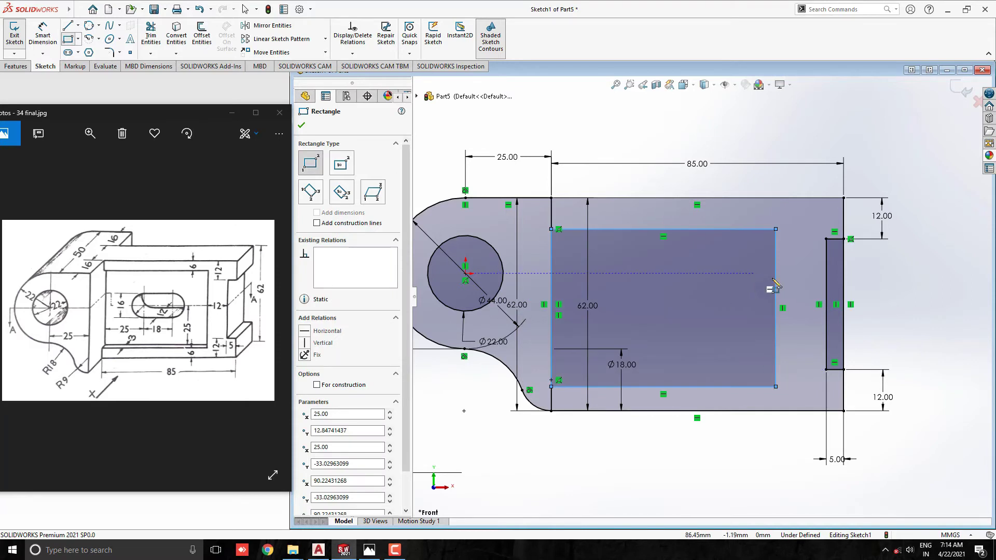
key(Escape)
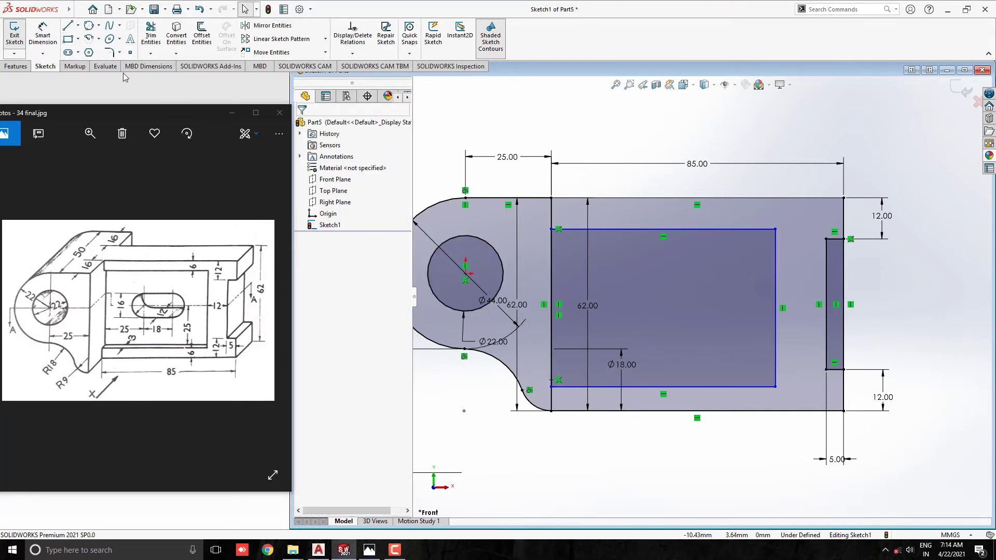
Step: Inset the large rectangle 6 mm from the frame's top and bottom edges
click(42, 36)
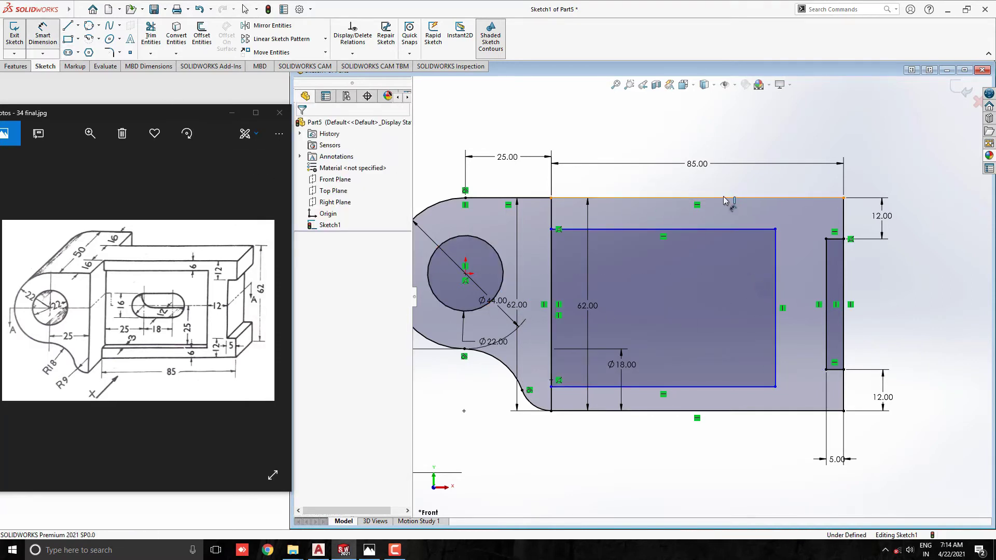
click(723, 200)
click(724, 229)
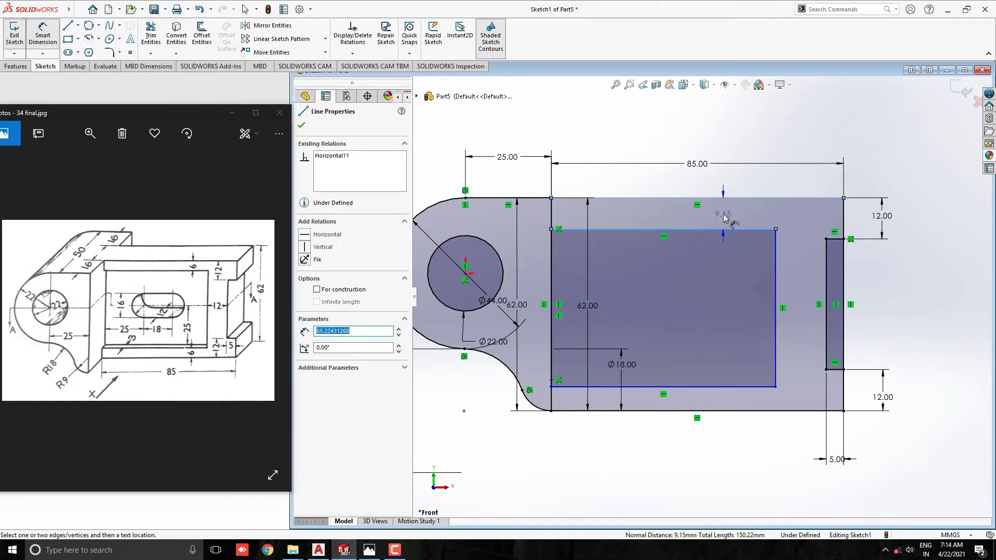
click(723, 218)
text(63mm)
key(Return)
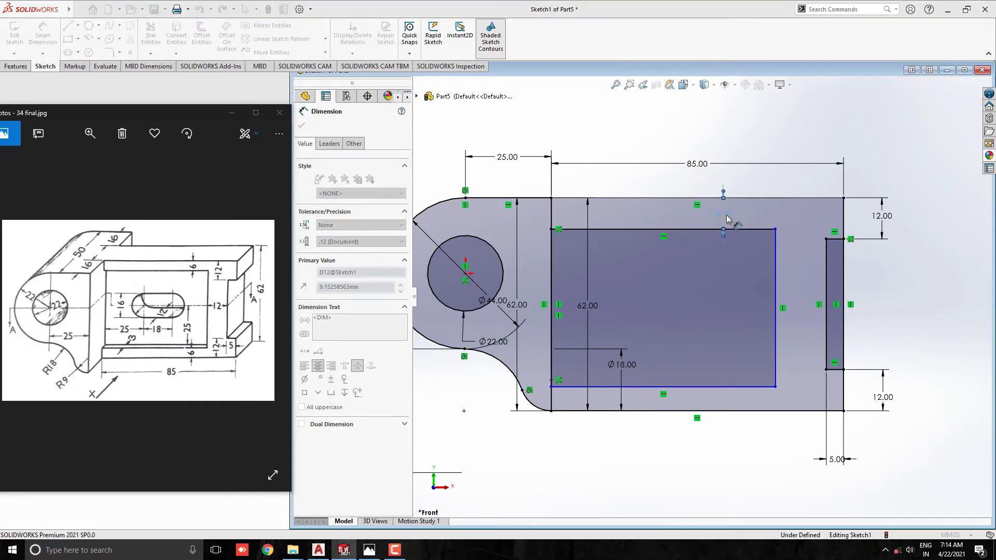
click(737, 387)
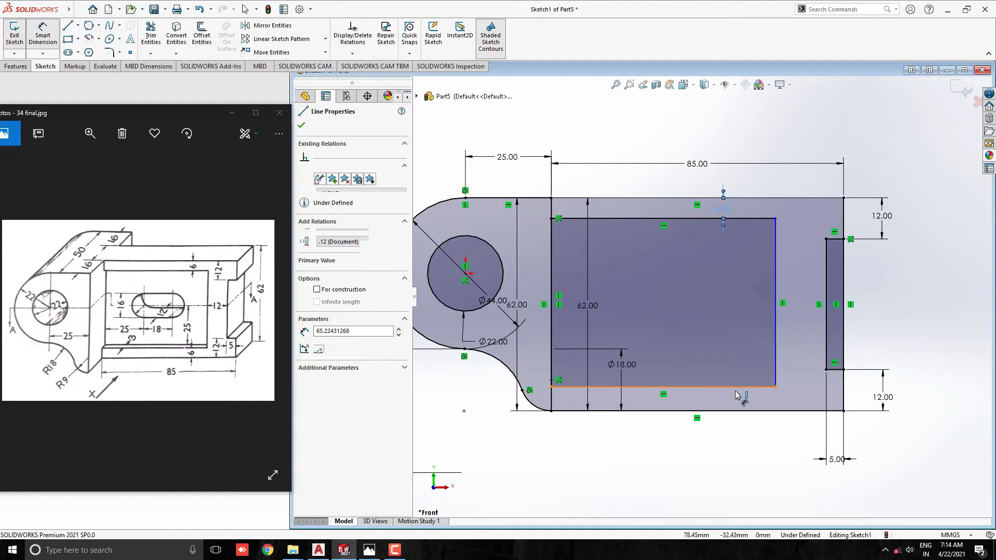
click(736, 410)
click(735, 439)
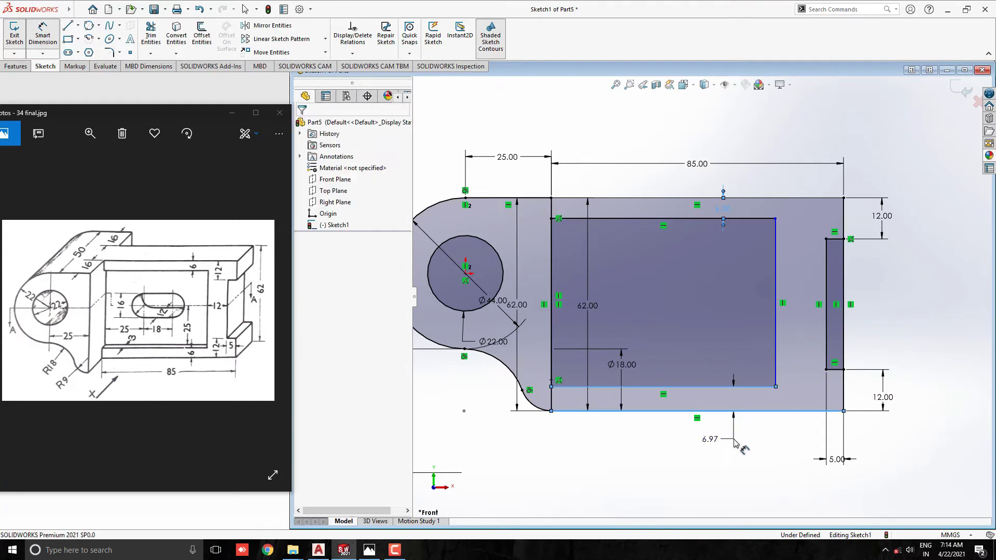
text(6)
key(Return)
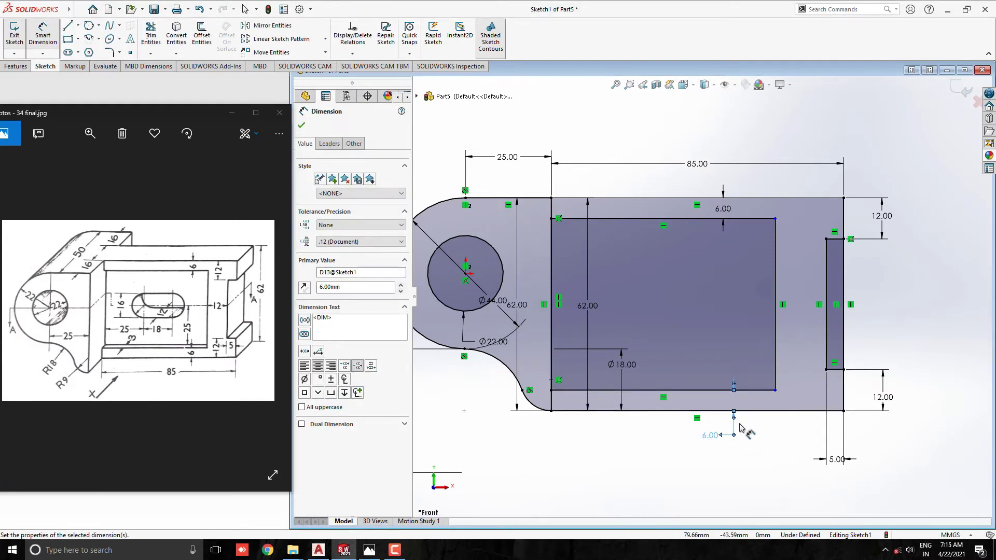
Step: Set a 12 mm gap between the large rectangle and the narrow slot
click(826, 326)
click(776, 342)
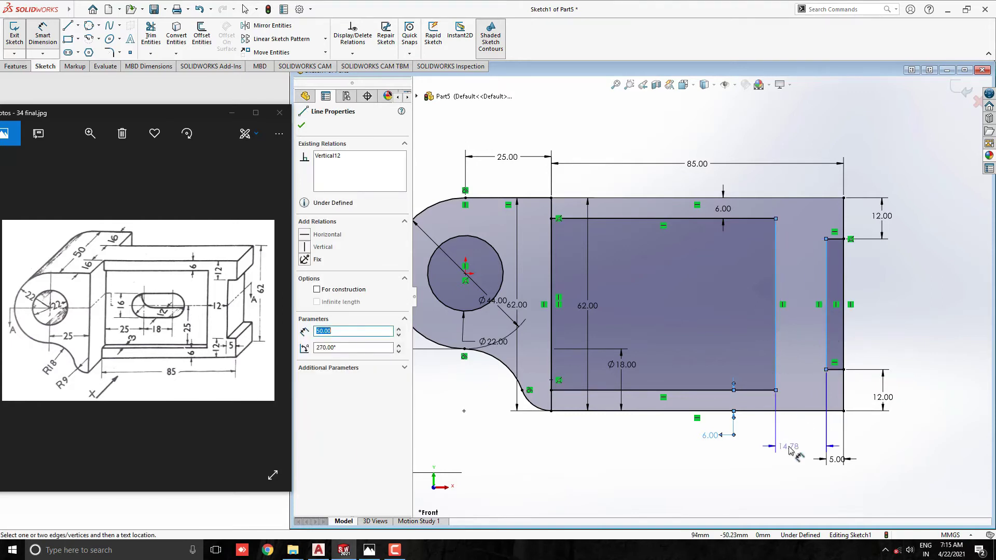
click(791, 451)
text(12)
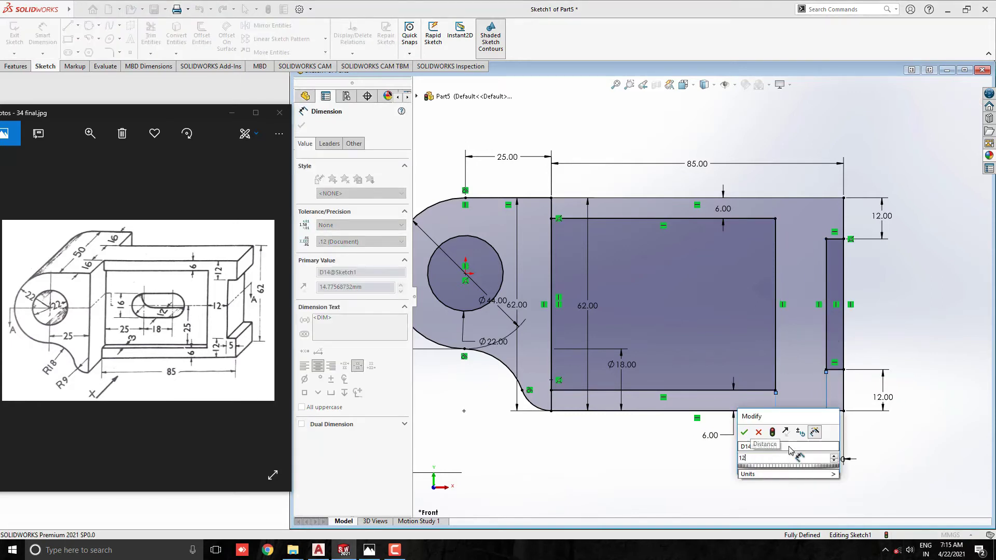
key(Return)
key(Escape)
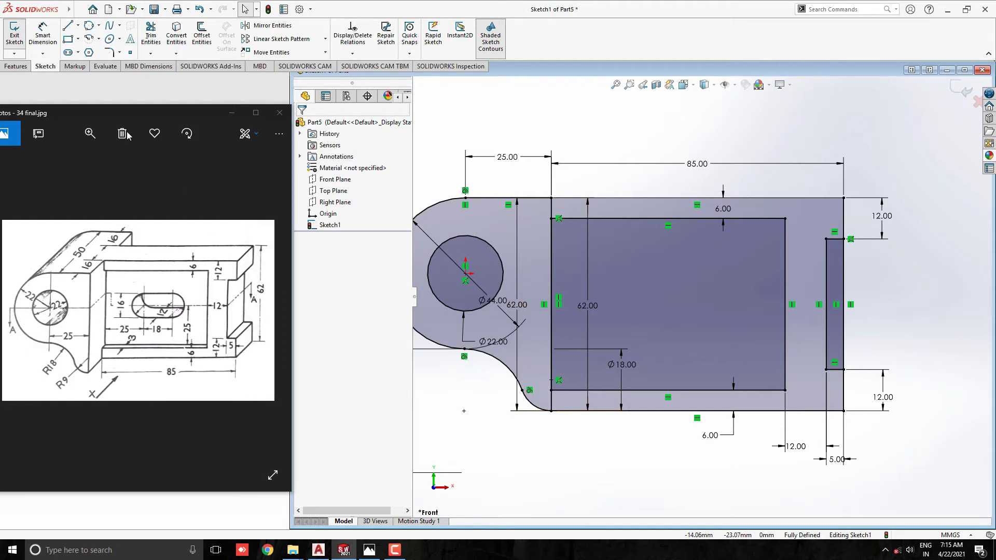
Step: Draw a horizontal 16 mm wide straight slot centred in the large inner rectangle
click(67, 52)
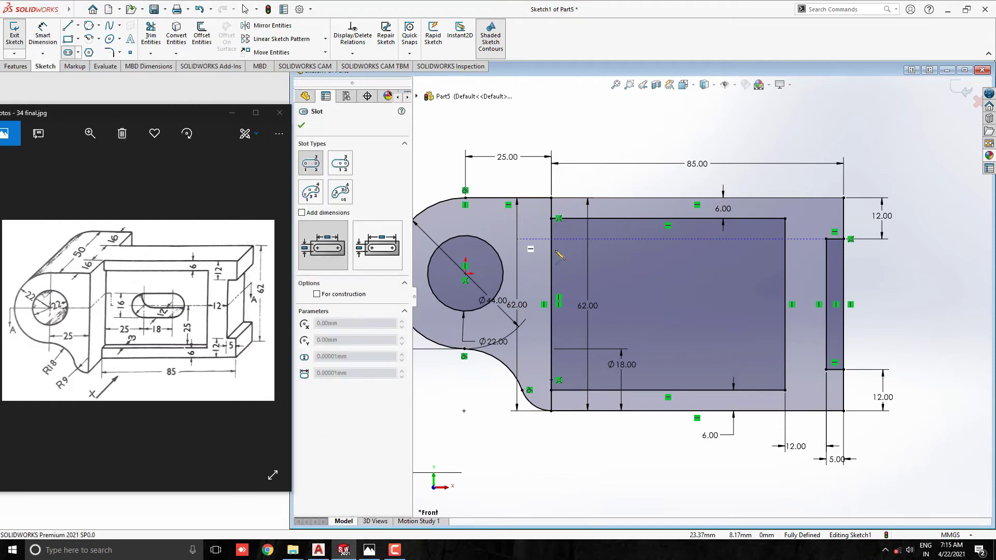
scroll(695, 285, down, 1)
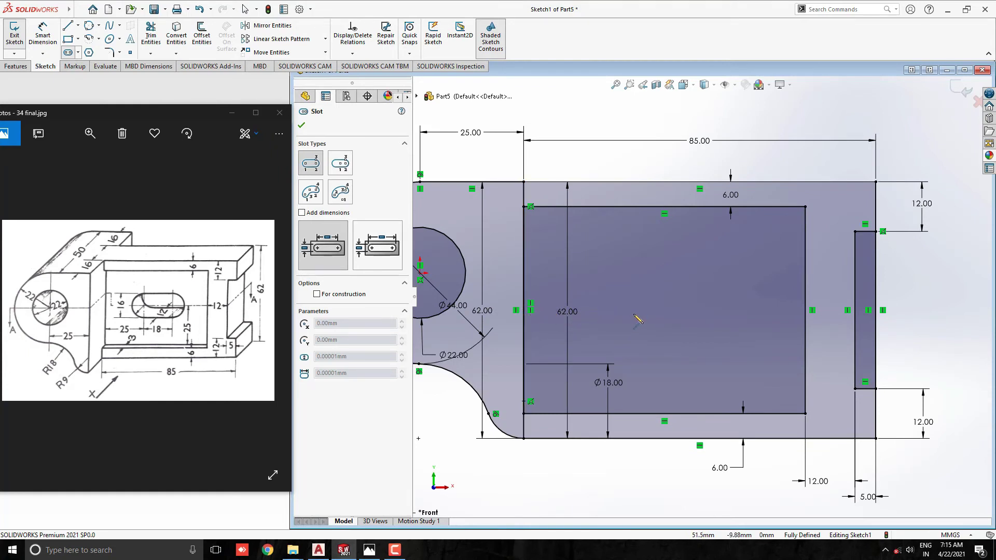
click(629, 311)
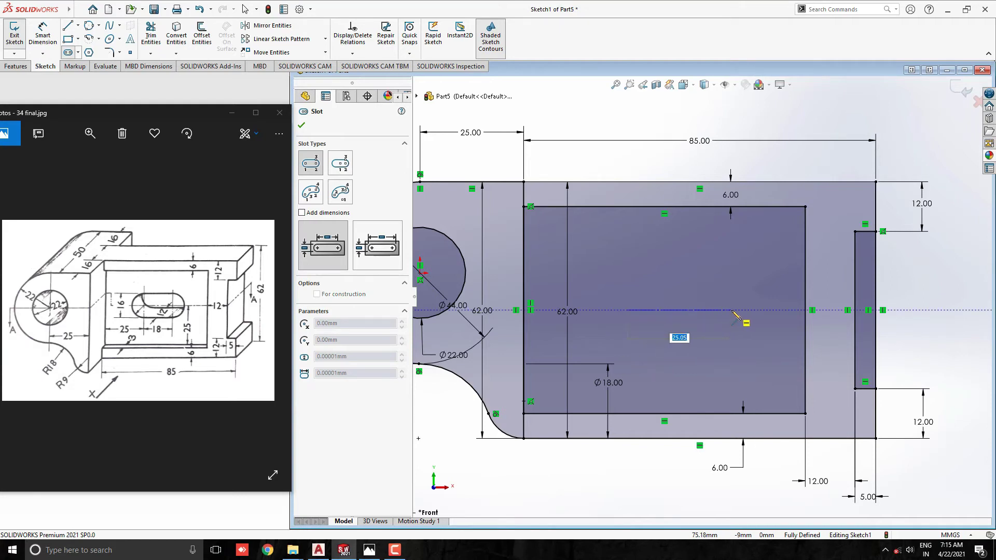
key(Return)
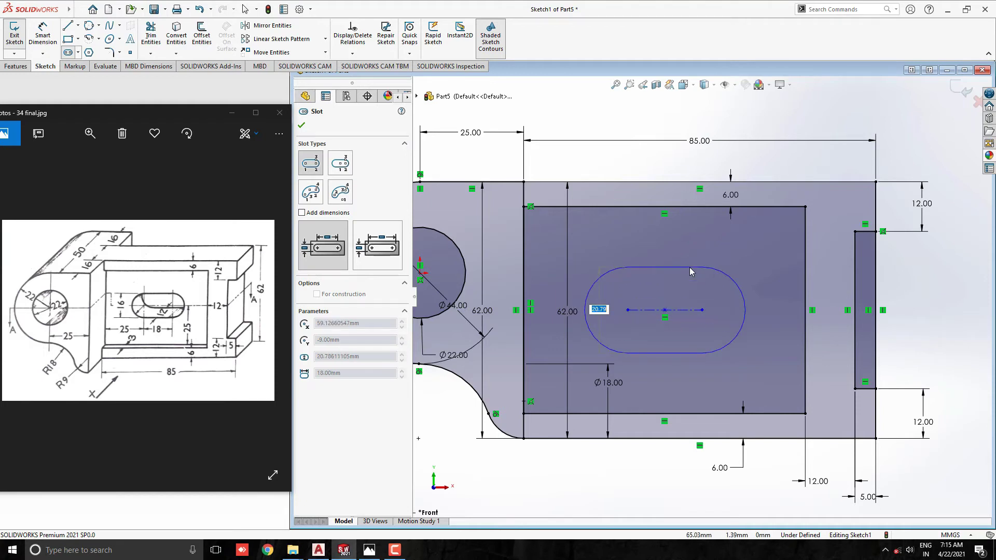
text(16)
key(Return)
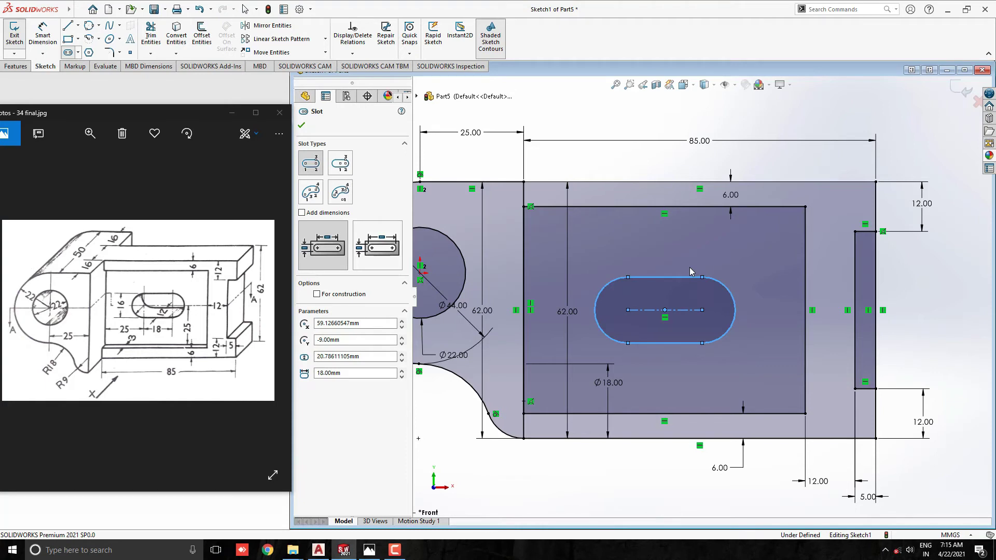
key(Escape)
scroll(692, 300, up, 1)
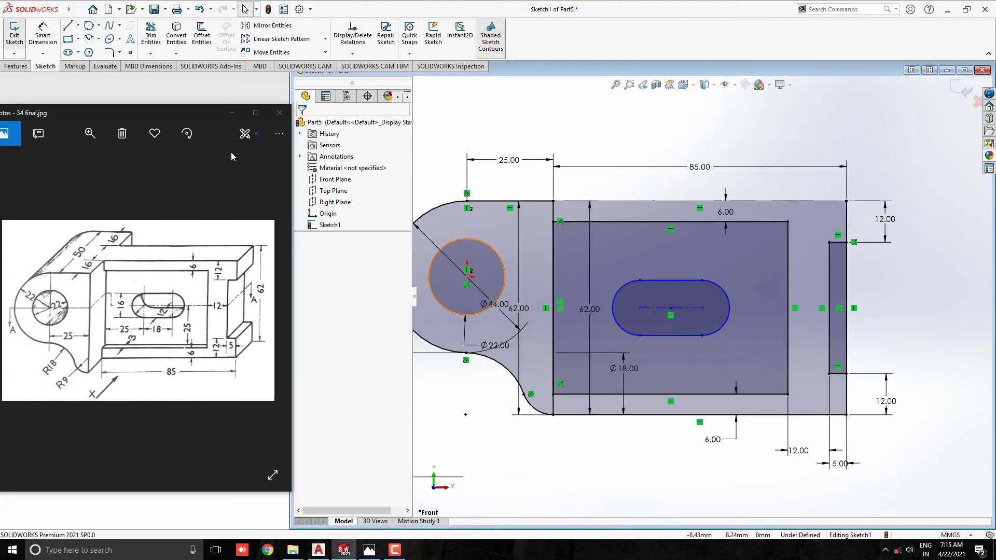
Step: Dimension the slot's centre point 25 mm from the inner rectangle's left edge
click(43, 39)
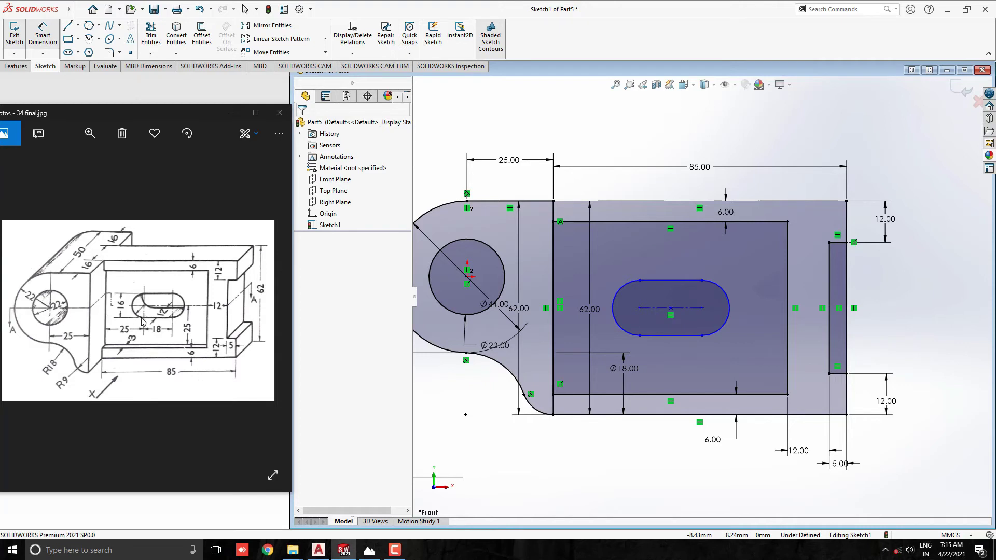
click(554, 331)
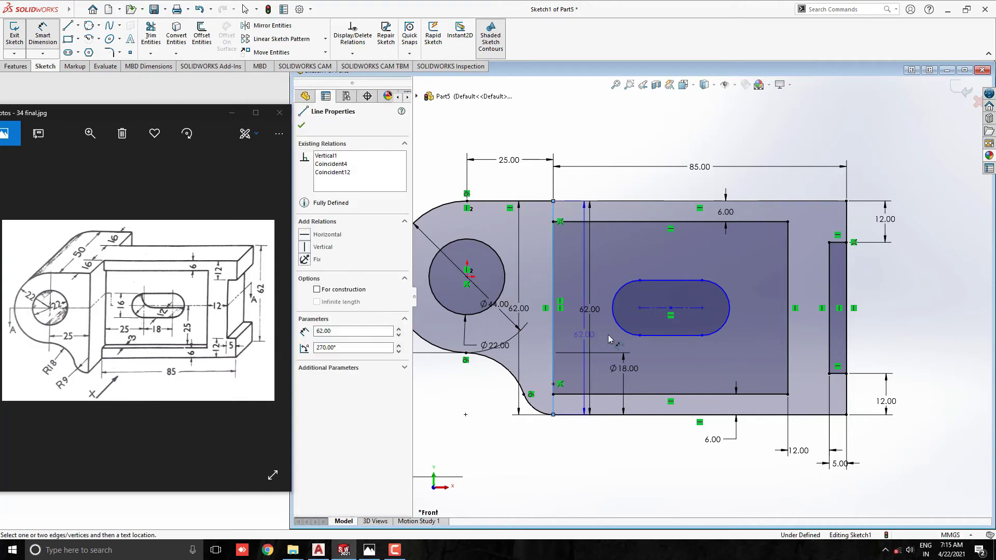
click(640, 308)
click(611, 460)
text(25.12660547mm)
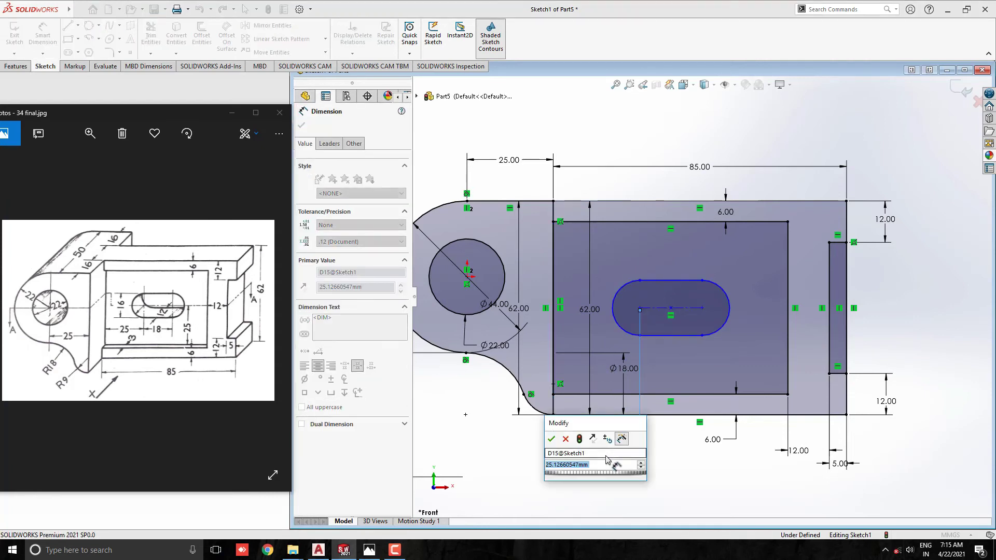
key(Return)
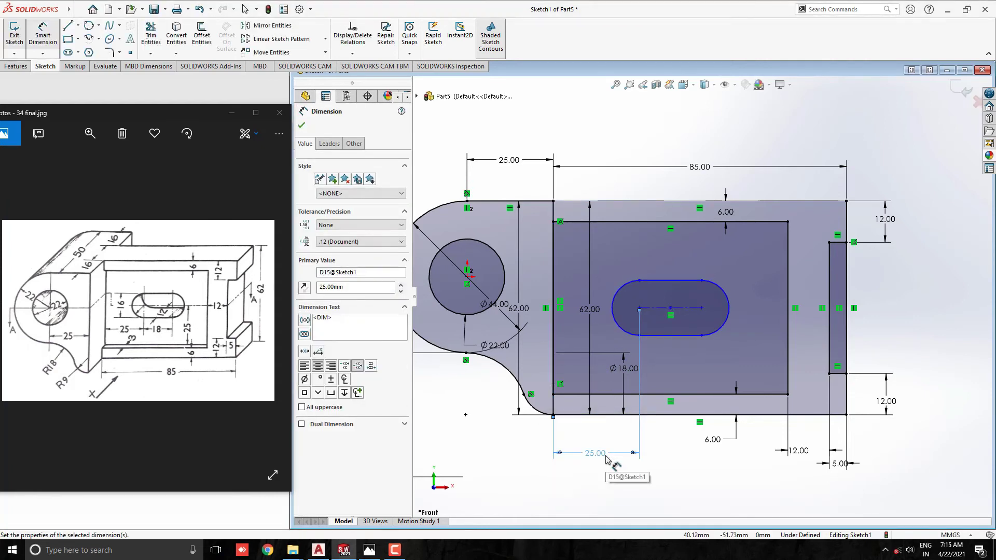
click(676, 449)
scroll(691, 438, up, 2)
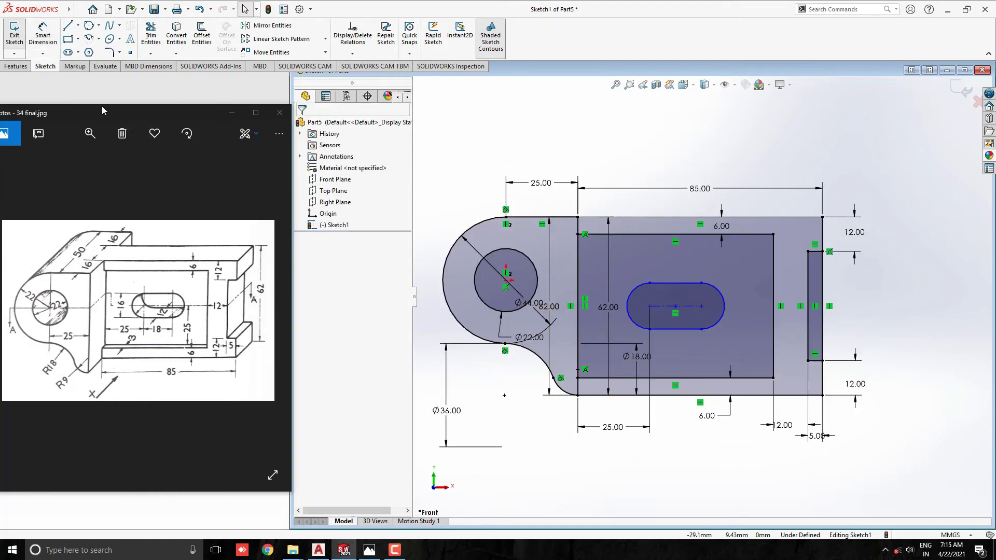
Step: Extrude the left lug region 50 mm mid-plane as Boss-Extrude1
click(16, 66)
click(19, 35)
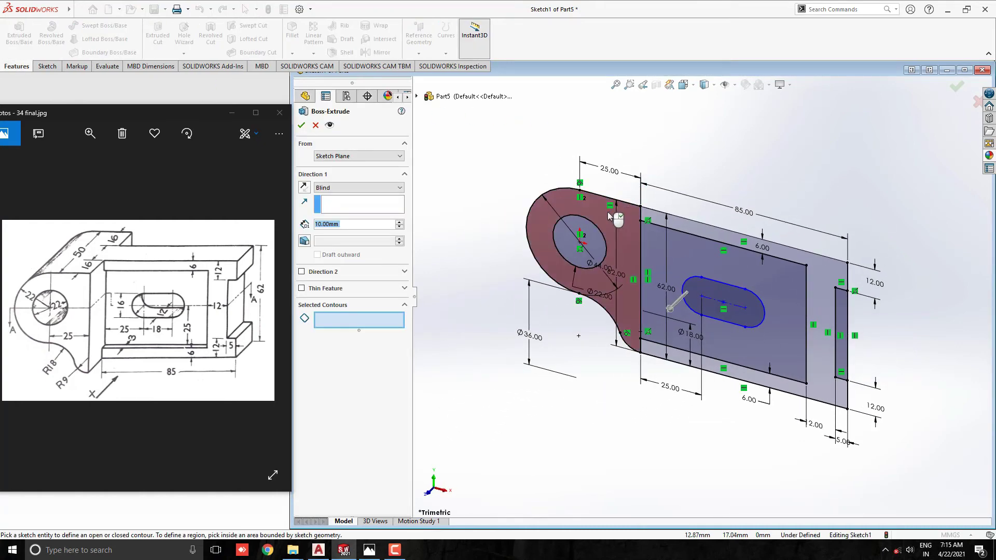
click(608, 212)
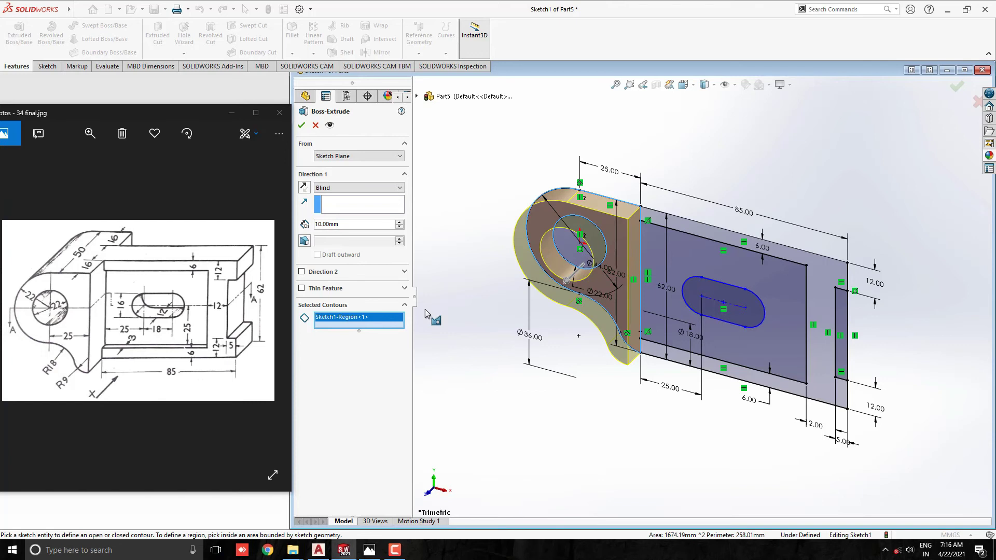
click(353, 188)
click(336, 234)
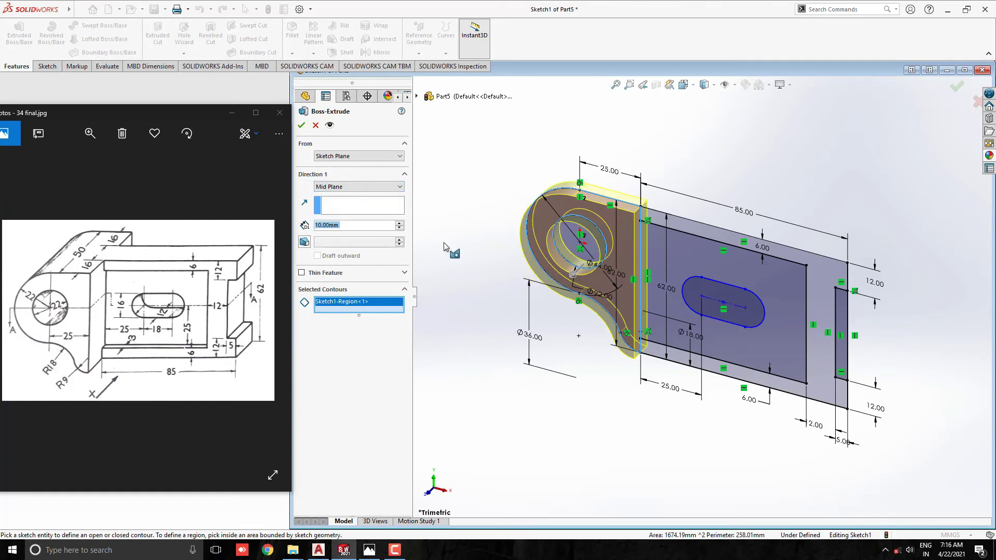
text(50)
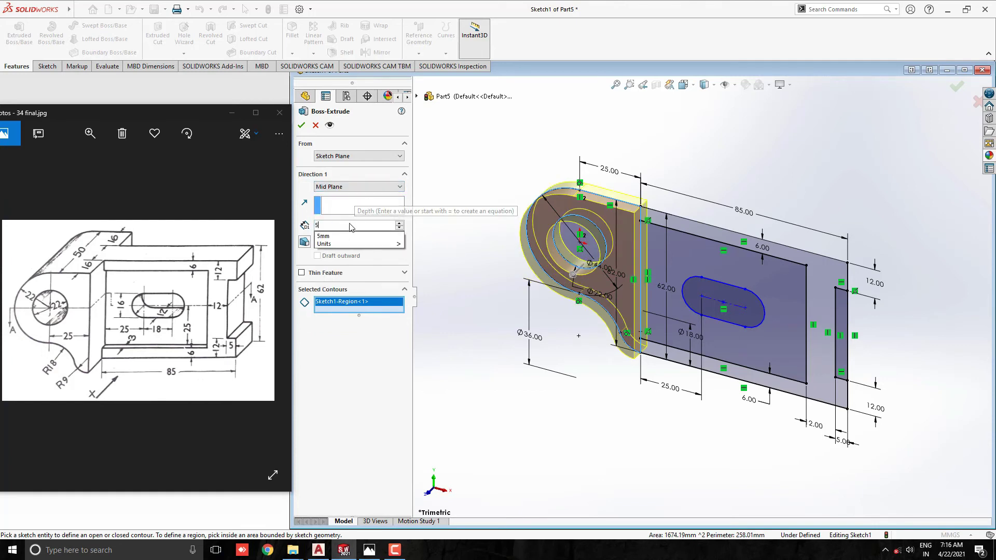
text(0.00mm)
key(Return)
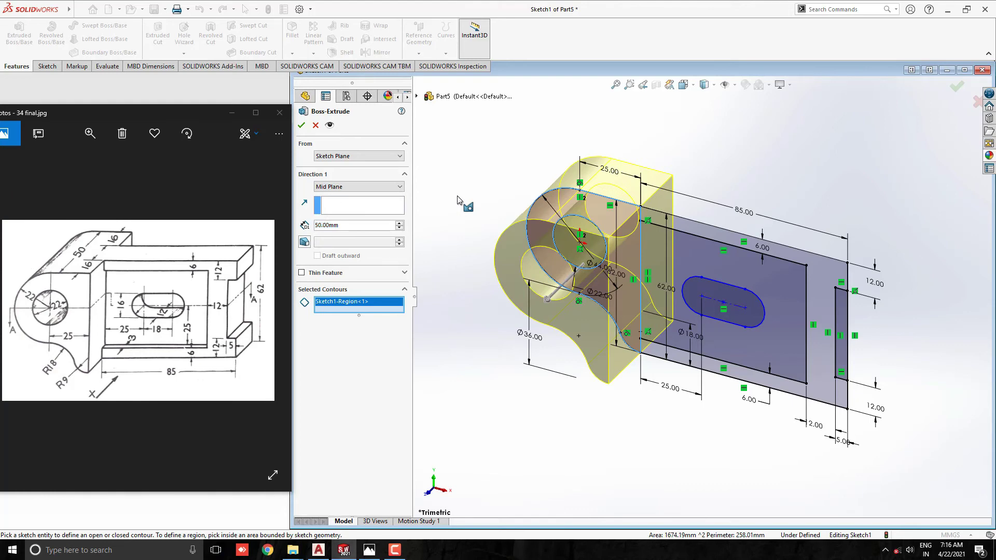
click(301, 126)
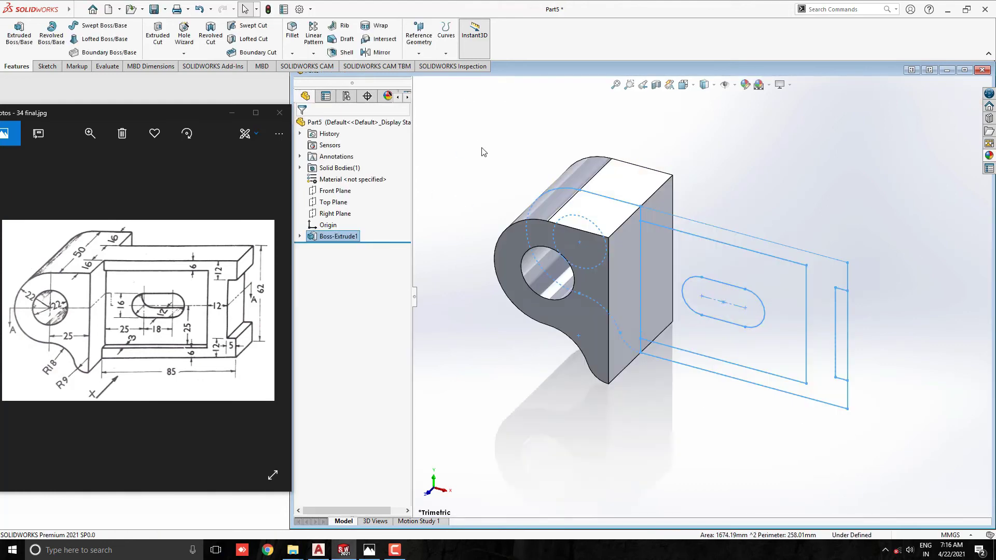
Step: Extrude the frame region of Sketch1 mid-plane to a depth of 50-16-16 (18 mm)
click(300, 235)
click(336, 248)
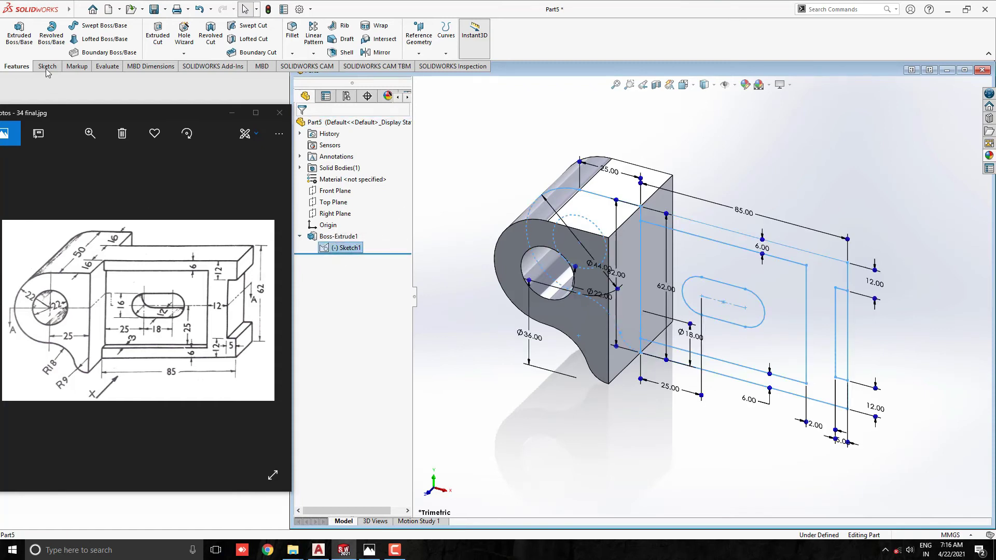
click(20, 34)
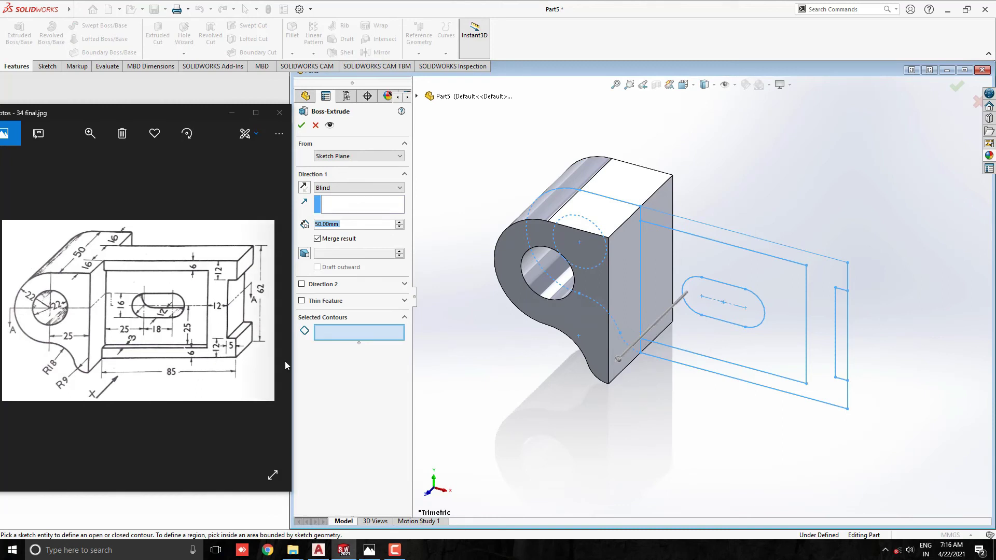
click(817, 356)
click(355, 188)
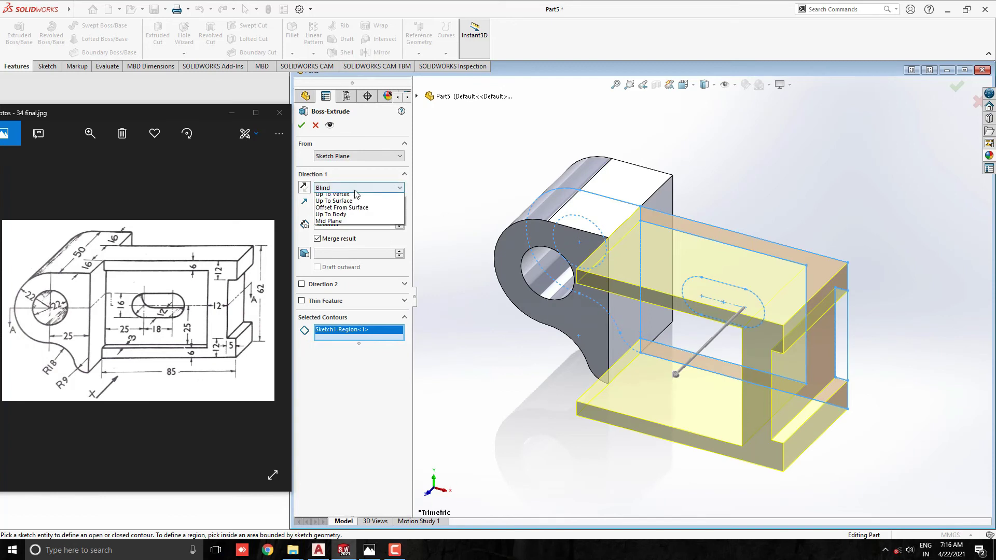
click(350, 238)
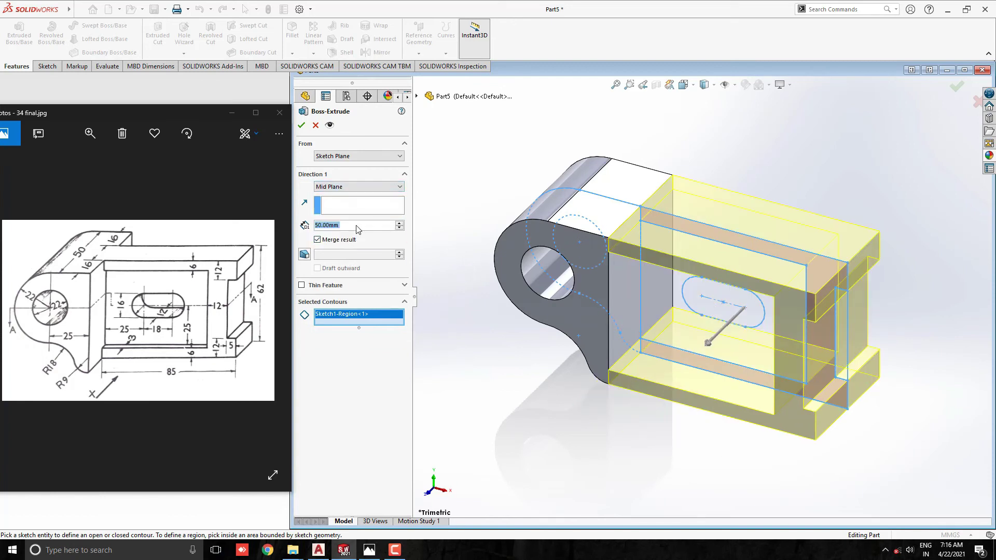
drag(356, 225, 311, 224)
text(50-)
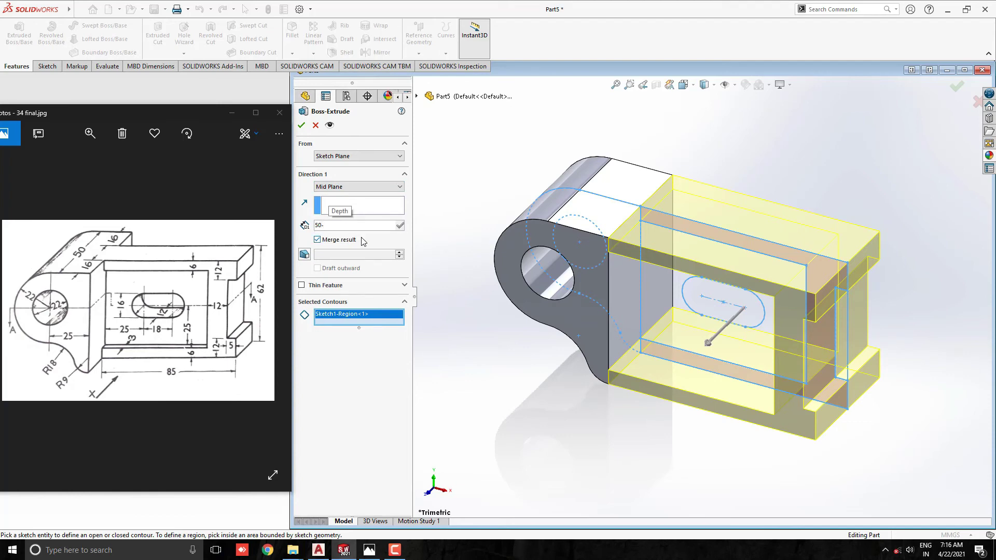
text(16-16)
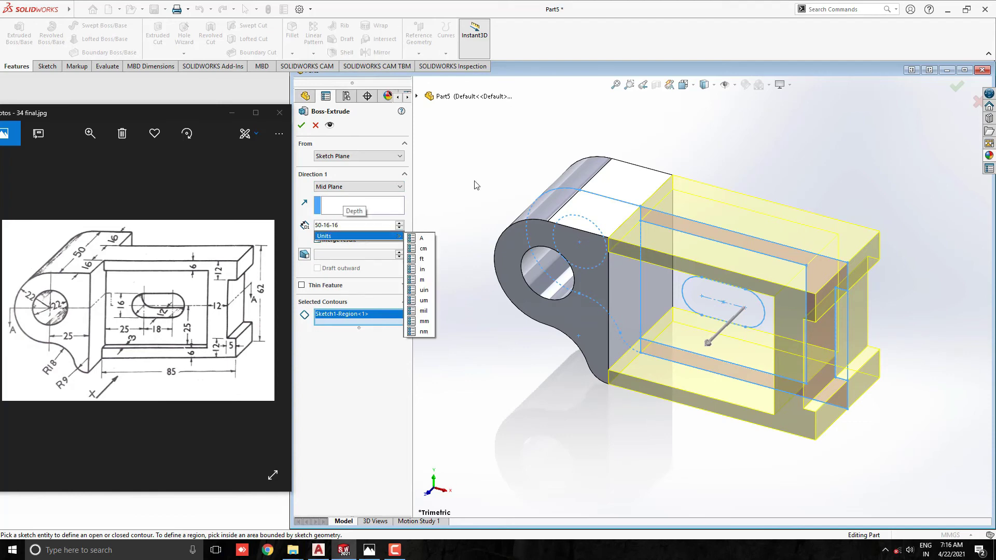
key(Return)
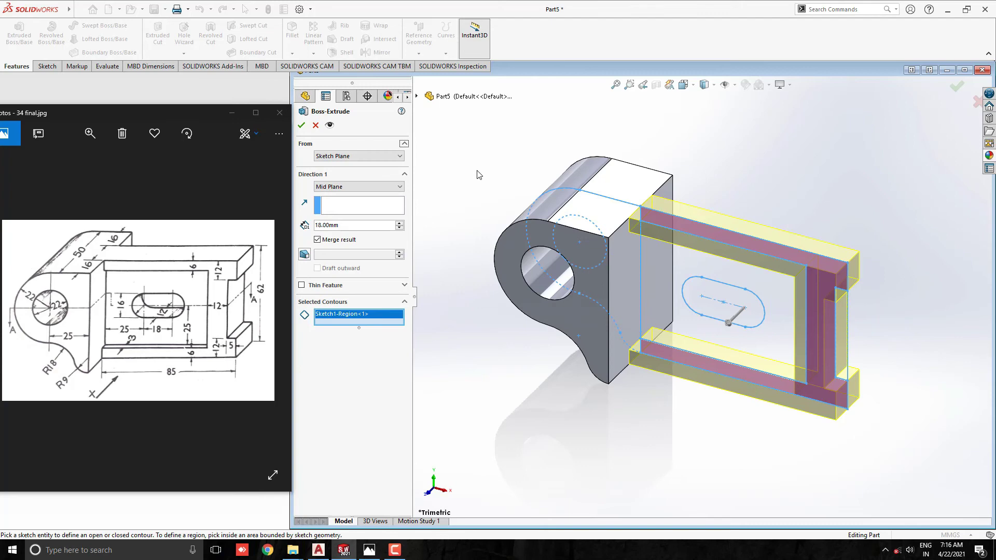
click(302, 126)
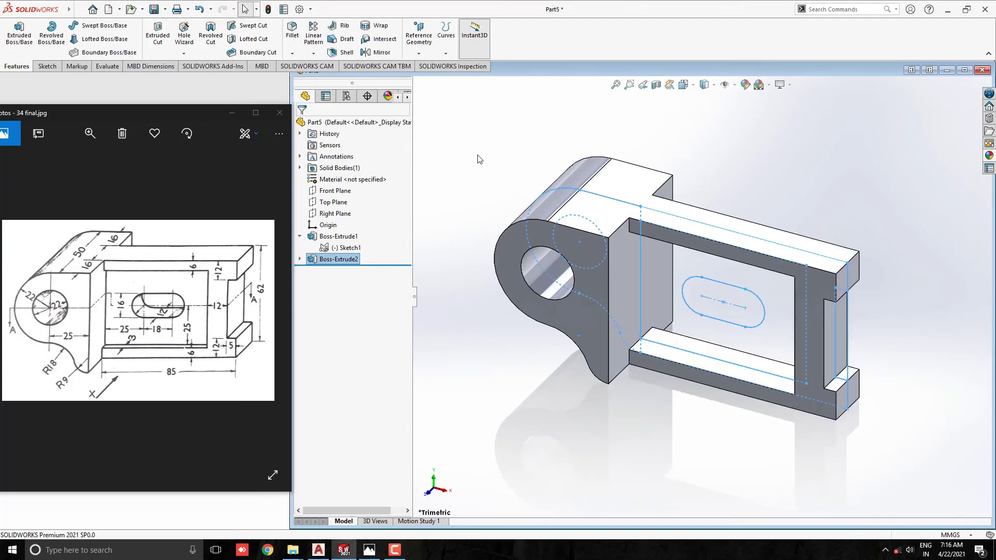
Step: Extrude the web region around the slot 12 mm mid-plane from Sketch1
click(478, 158)
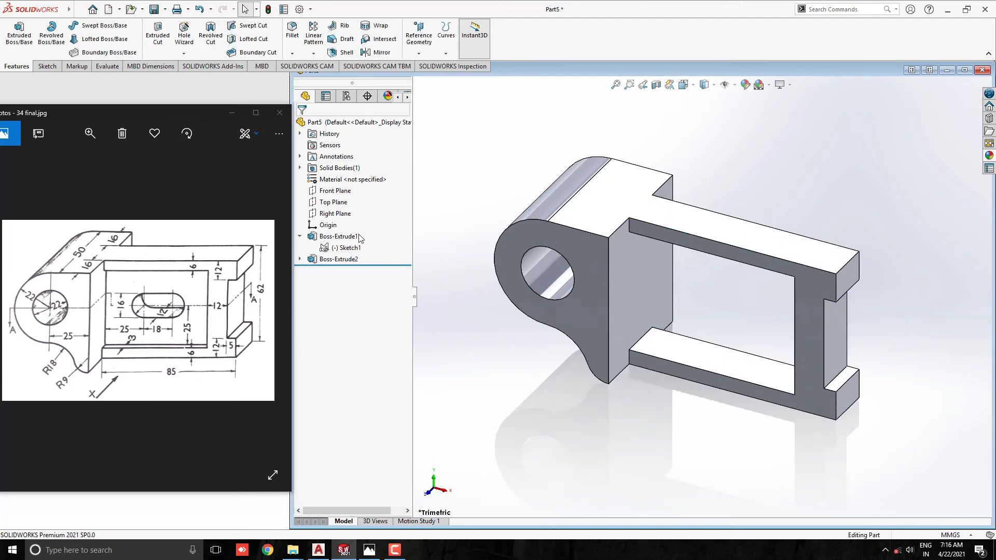
click(346, 247)
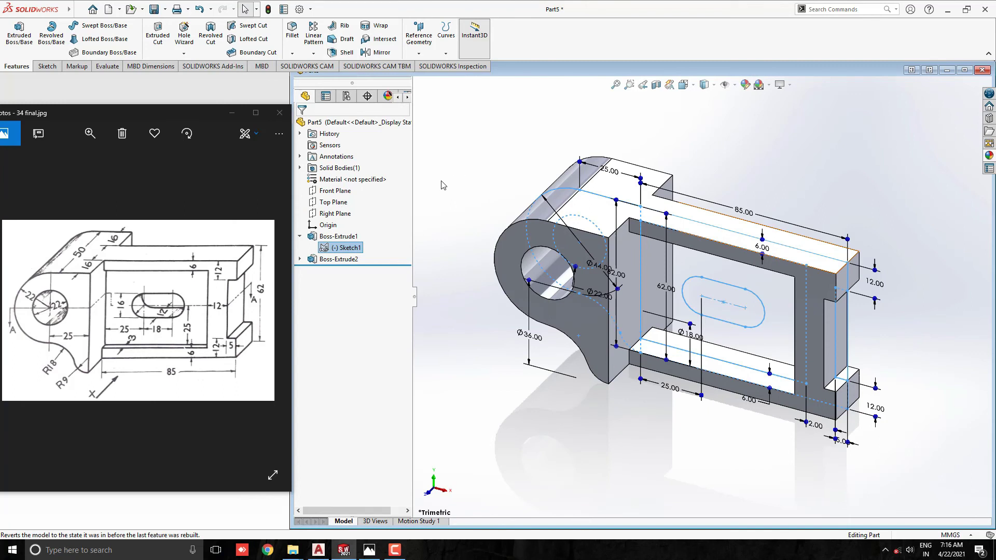
click(19, 35)
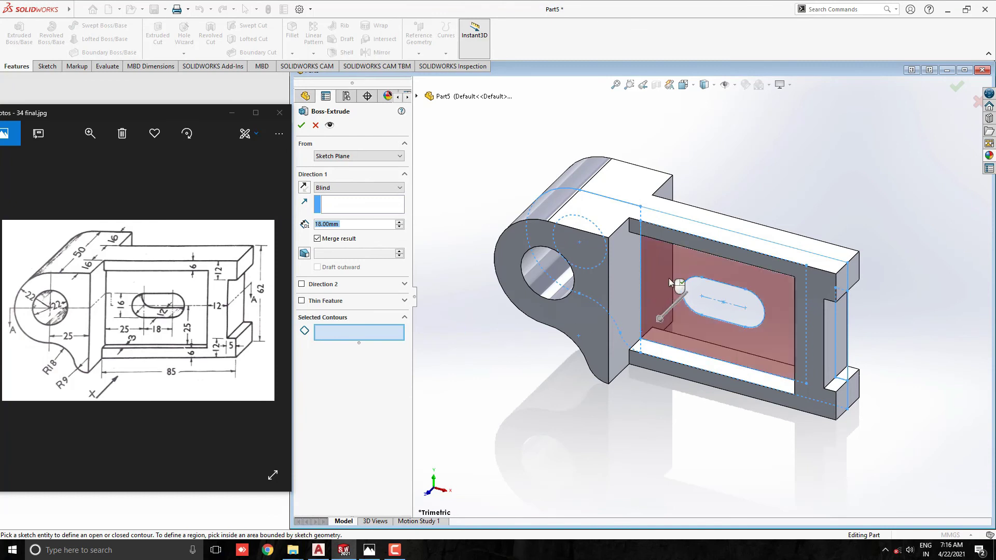
click(684, 264)
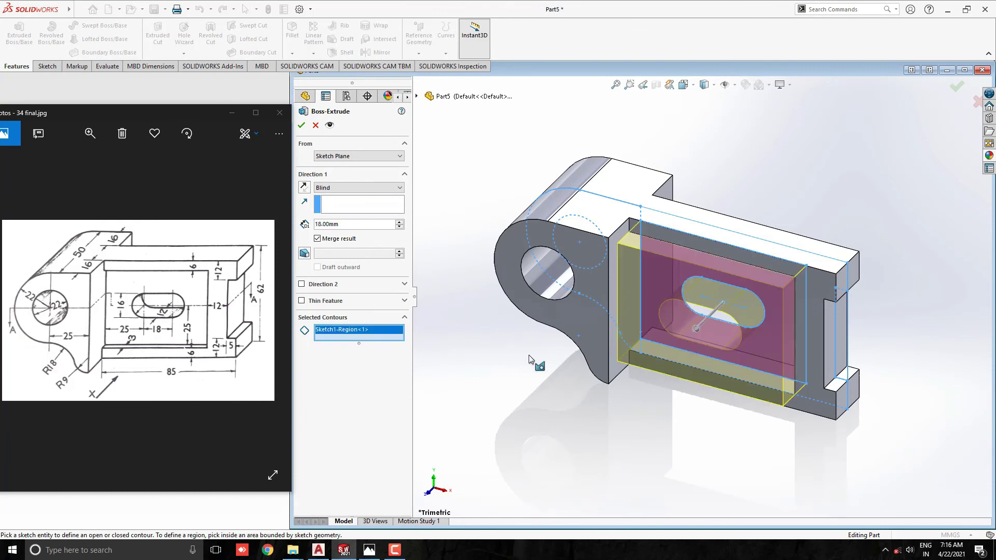
click(369, 188)
click(351, 236)
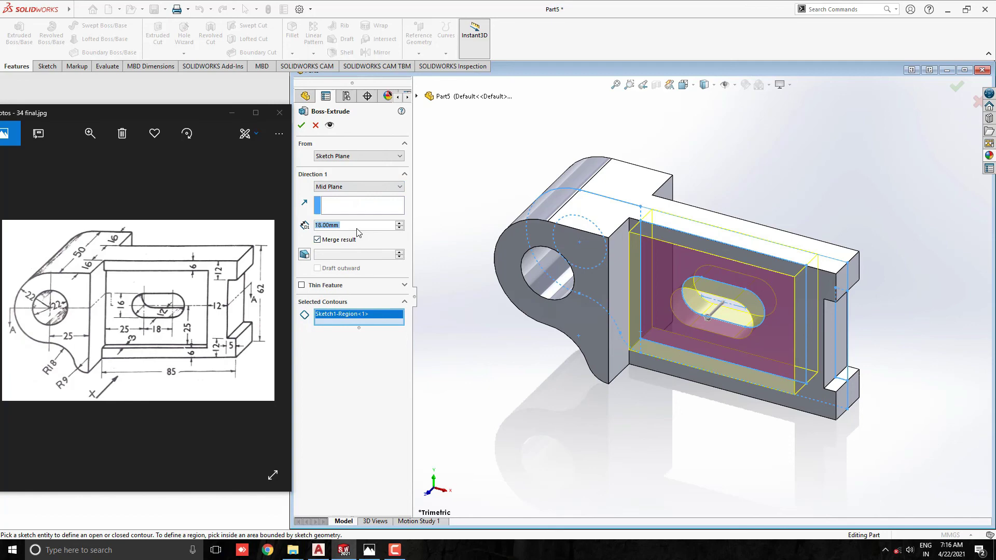
text(12)
key(Return)
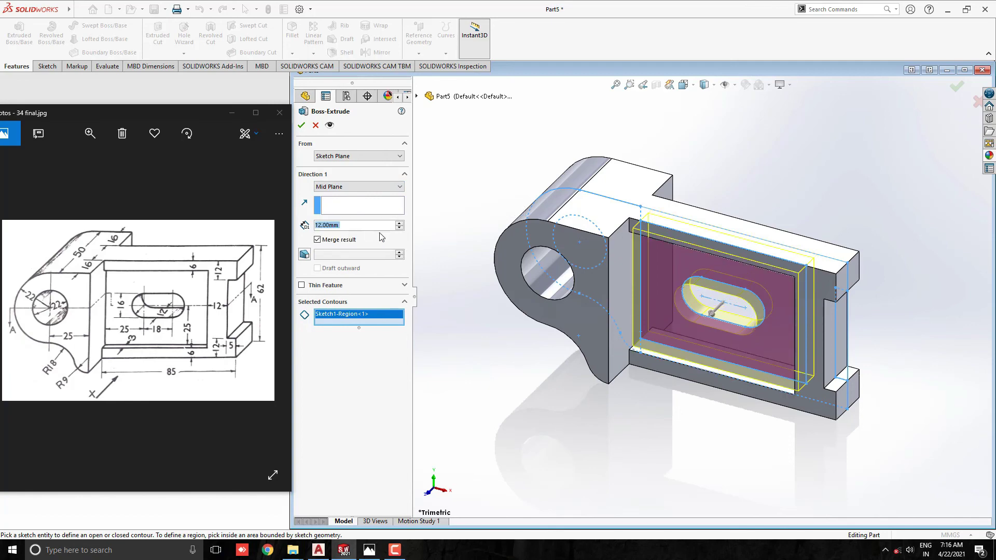
click(301, 125)
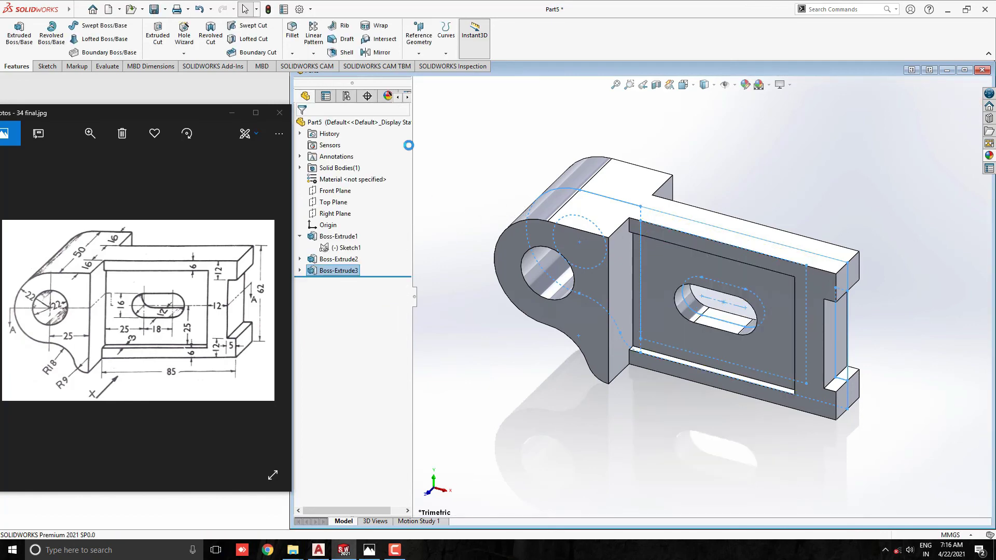
Step: Minimize the reference drawing window and maximize the part window
click(425, 153)
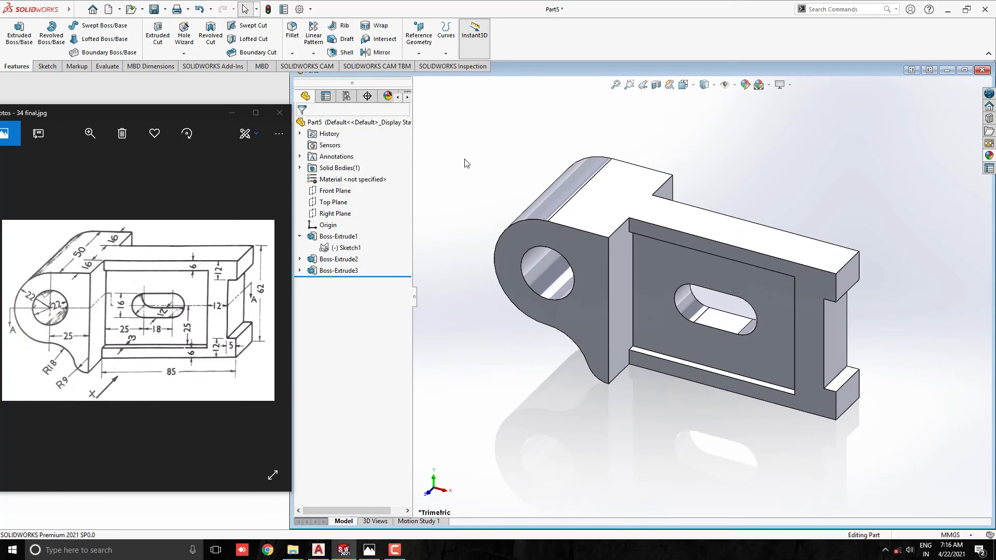
middle_drag(742, 301, 738, 304)
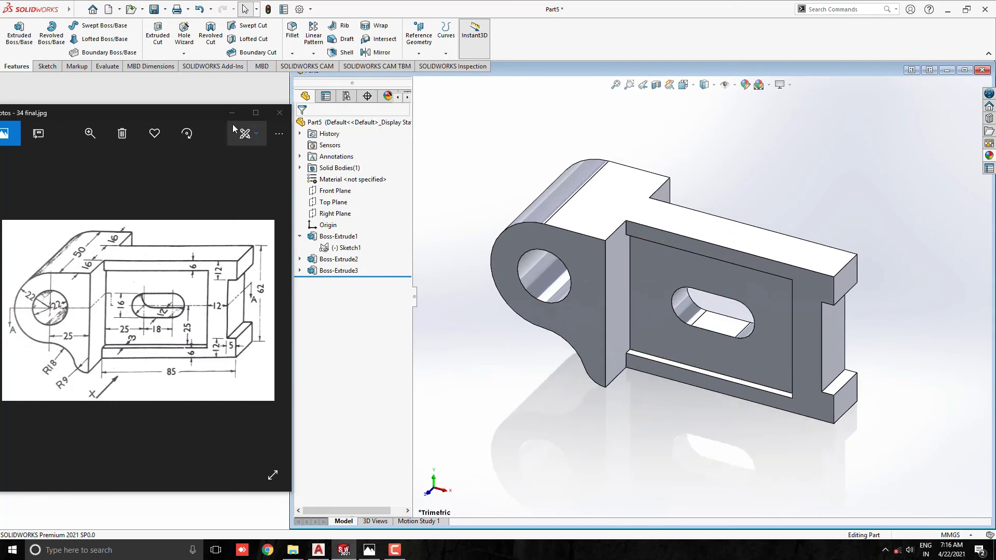
click(232, 114)
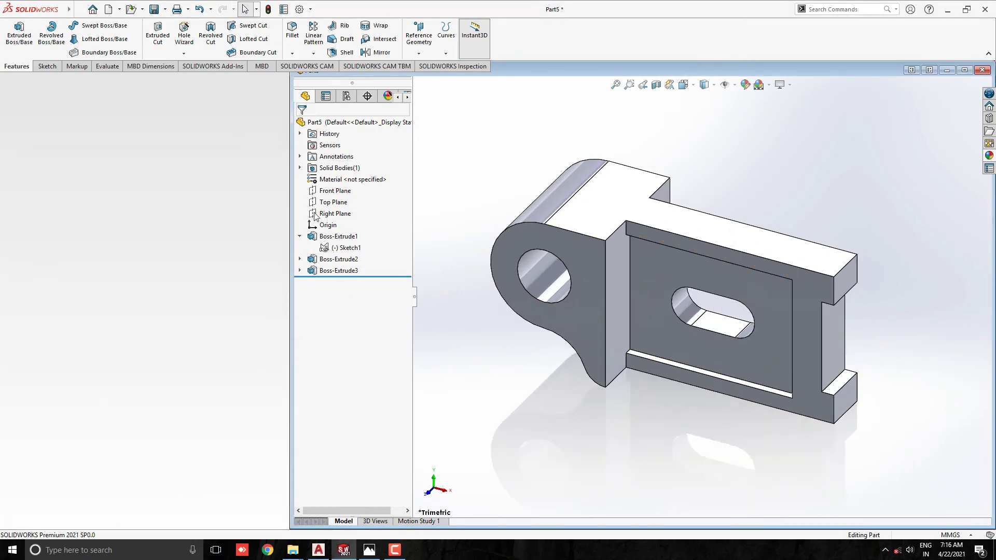
click(967, 70)
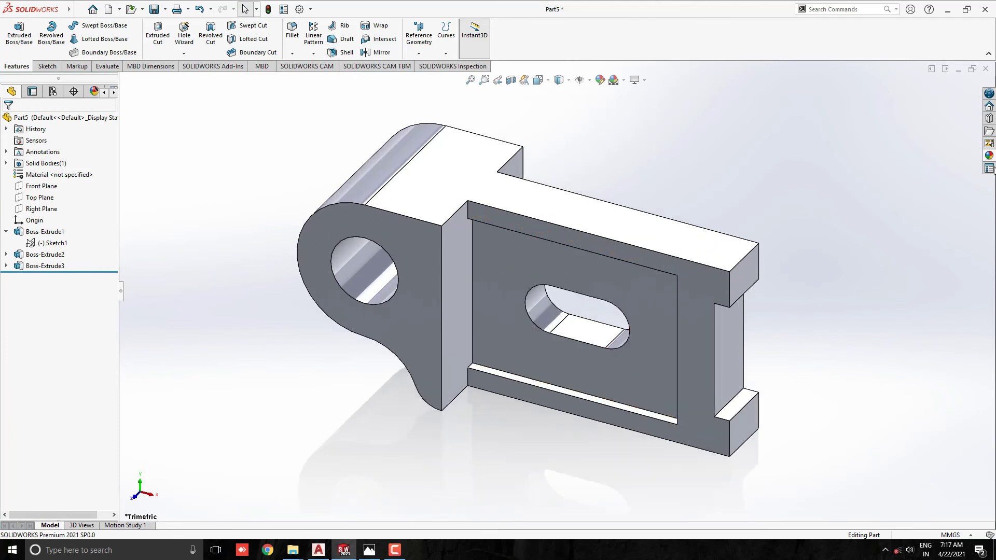
Step: Apply brushed magnesium to the whole bracket and switch to the Plain White scene
click(988, 156)
click(871, 294)
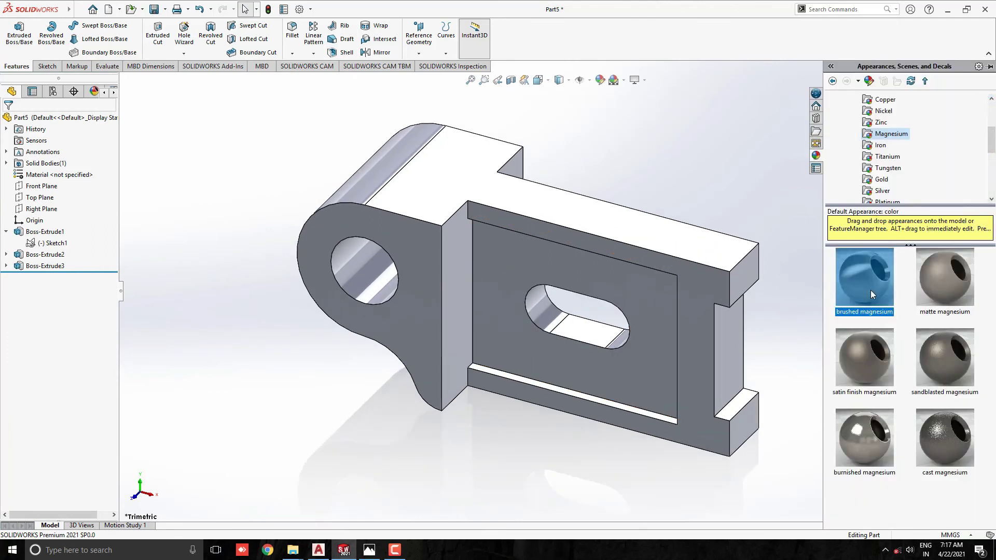
drag(868, 286, 443, 201)
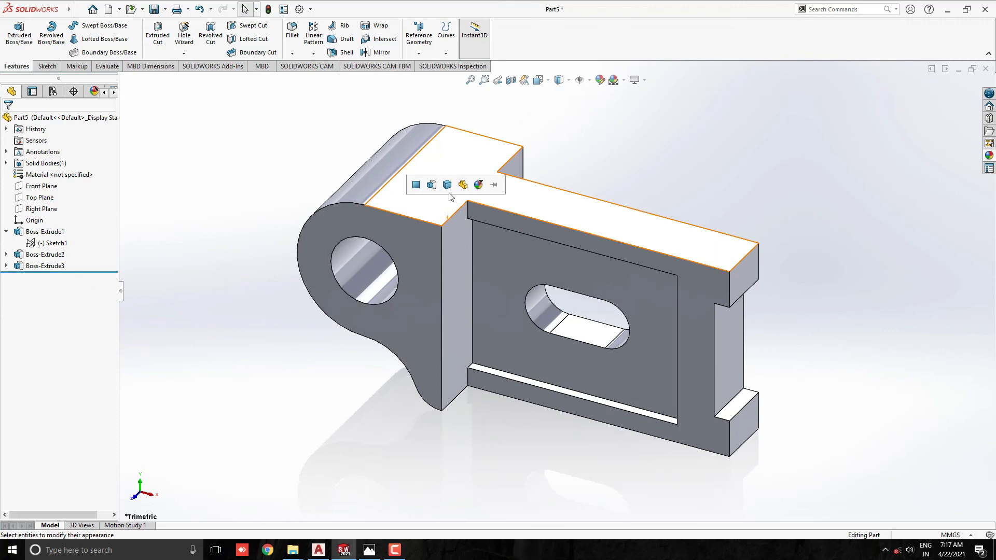
click(450, 190)
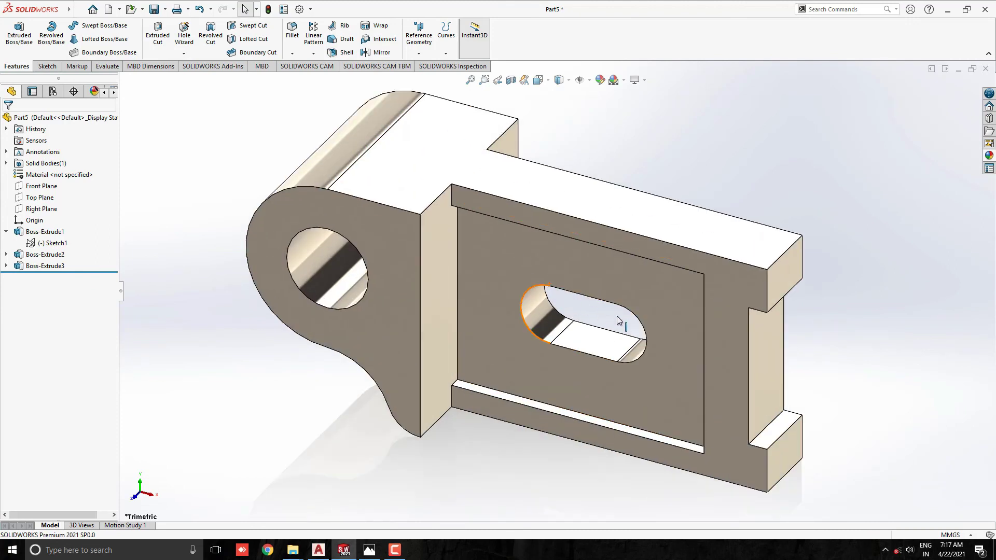
click(623, 80)
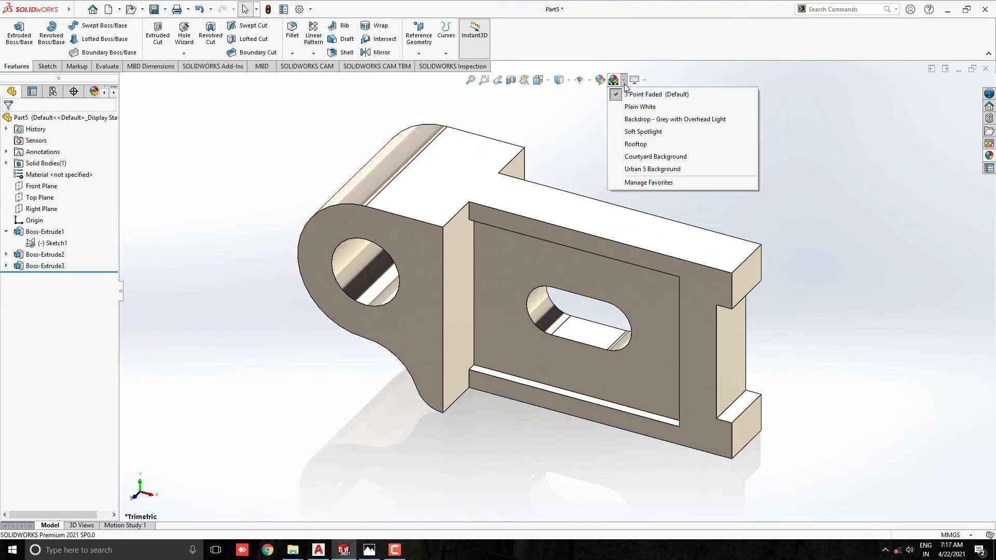
click(638, 107)
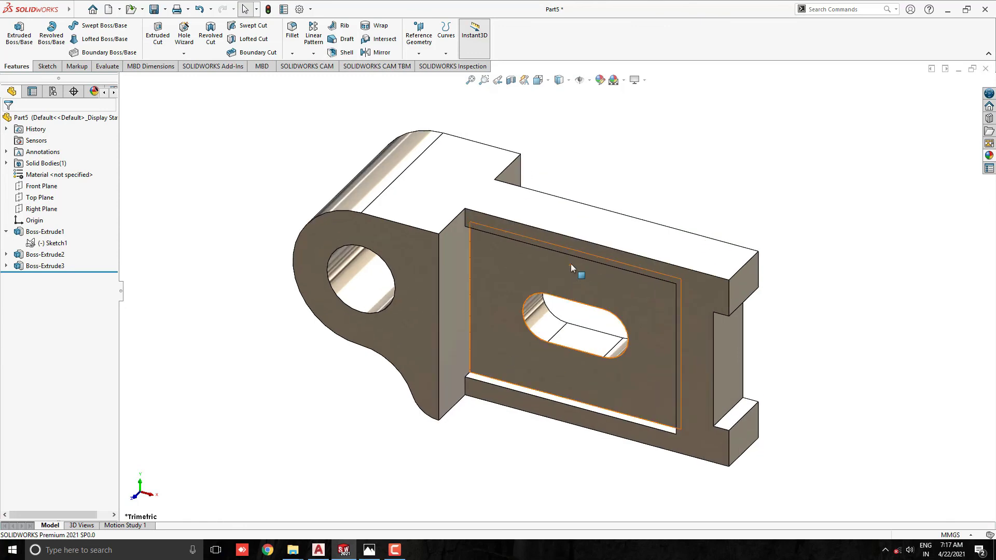